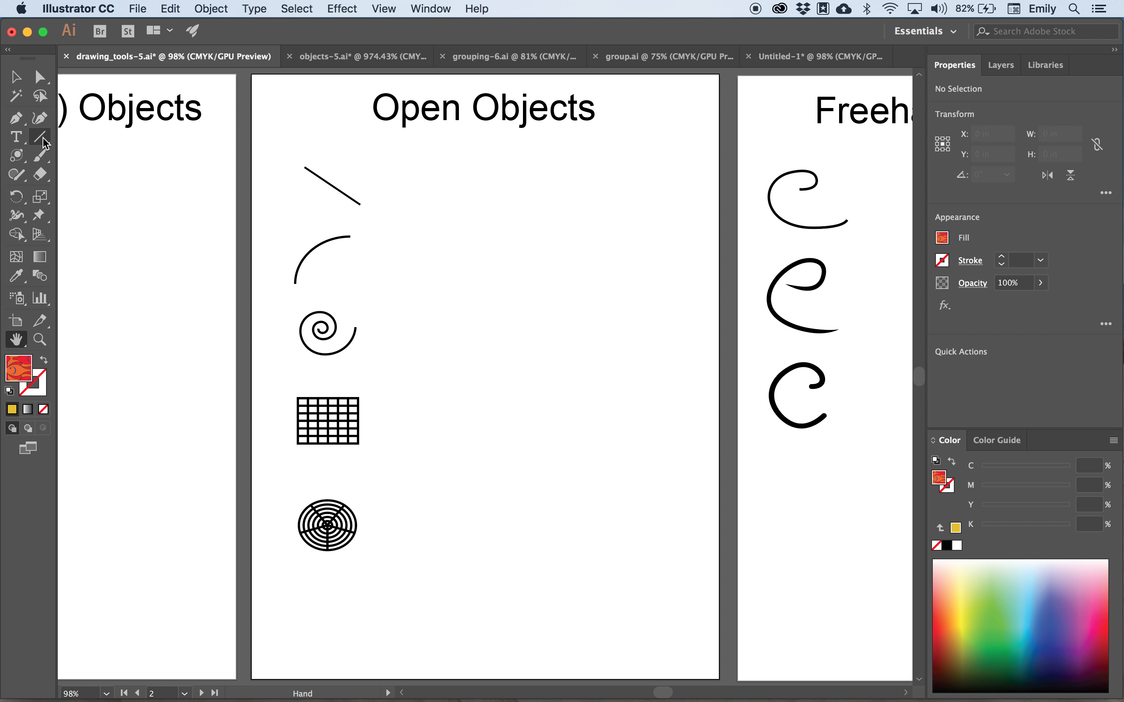
- Detach the Line Segment tool group as a floating palette over the Open Objects artboard
{"action": "key", "text": "XF86AudioMute"}
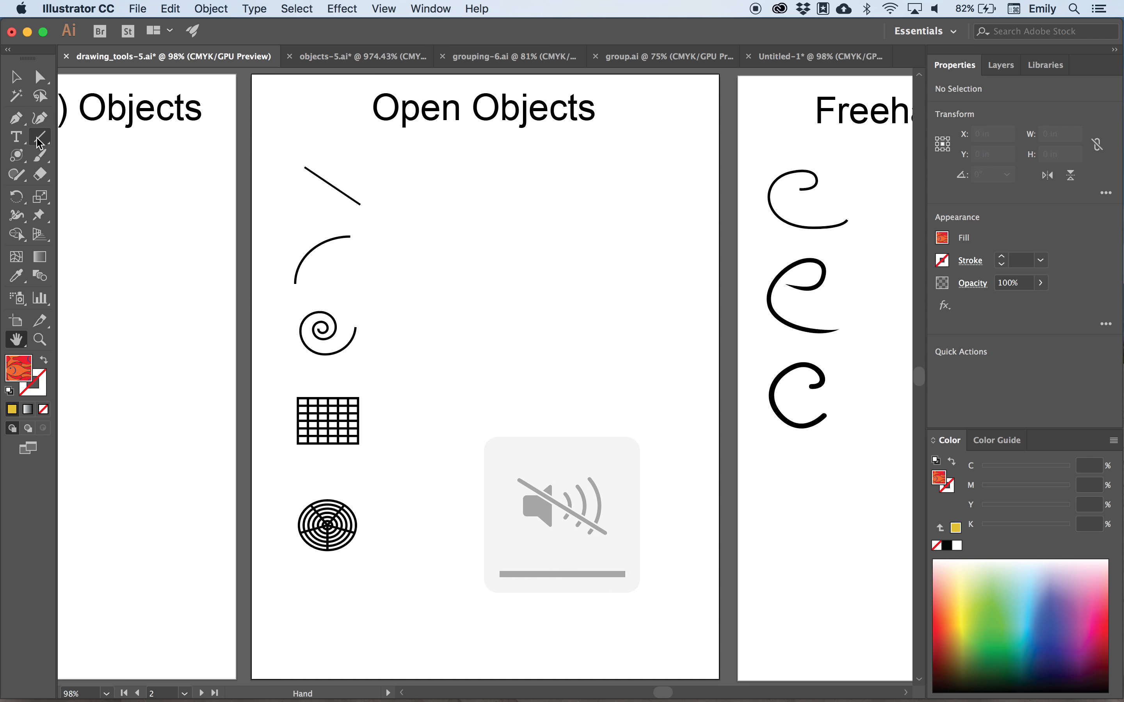
{"action": "left_click", "coordinate": [46, 144]}
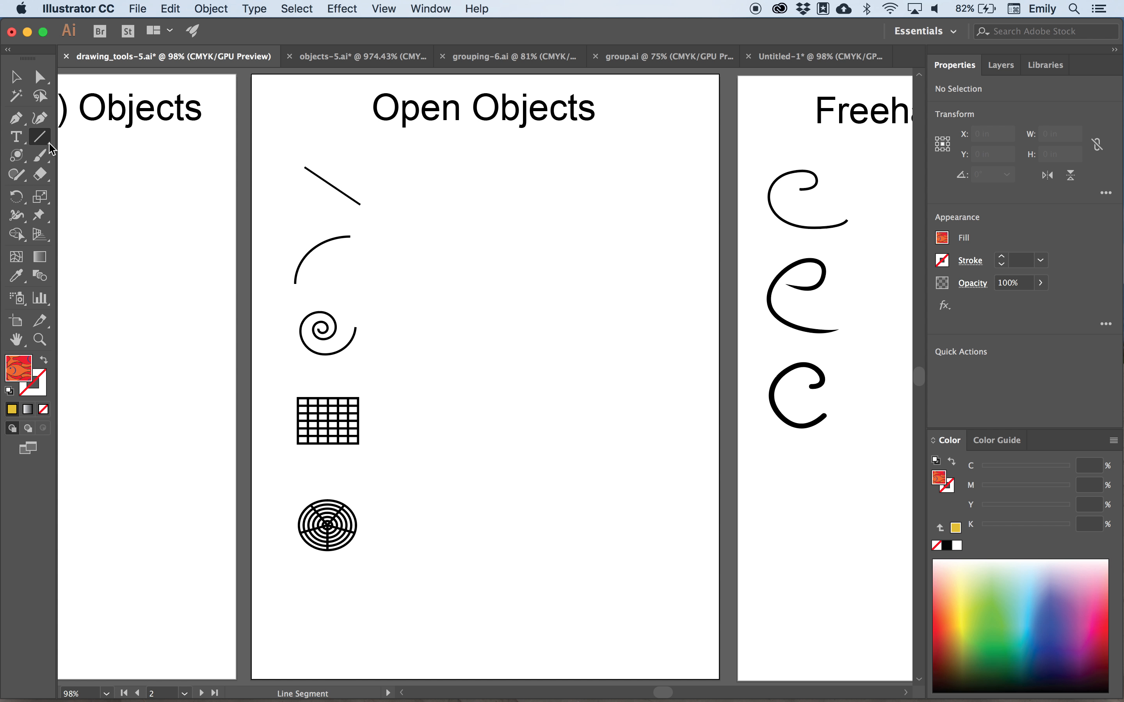
{"action": "left_click", "coordinate": [48, 143]}
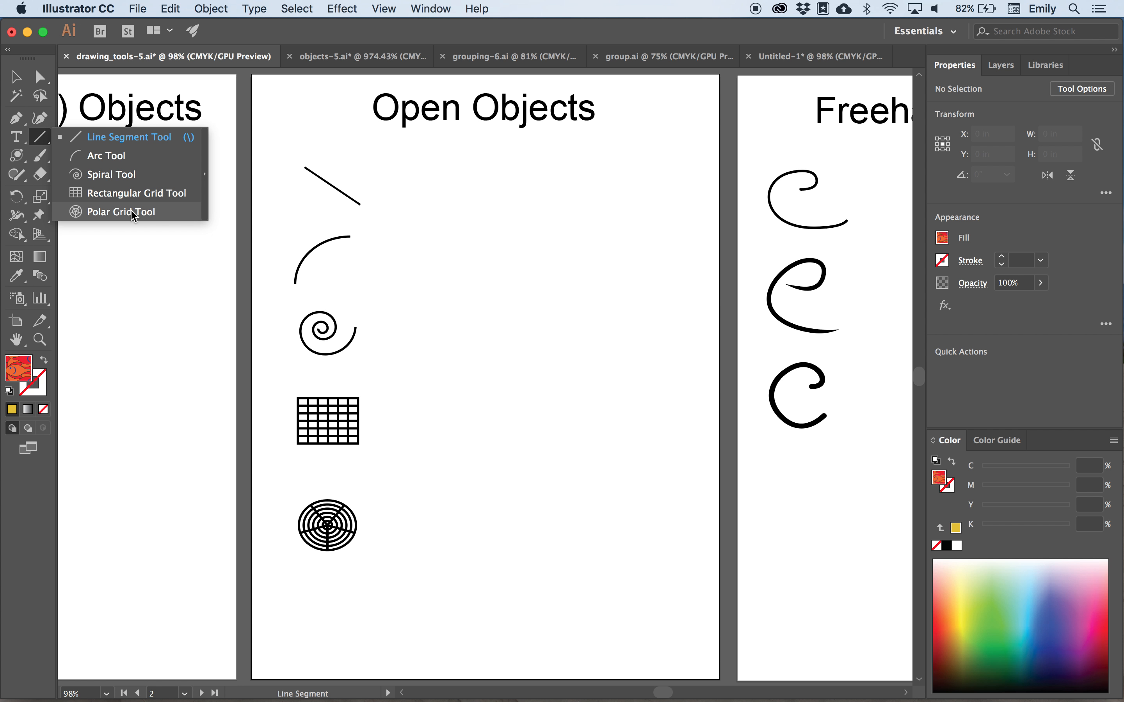
{"action": "left_click", "coordinate": [205, 179]}
{"action": "left_click", "coordinate": [102, 151]}
{"action": "left_click_drag", "start_coordinate": [102, 151], "coordinate": [509, 173]}
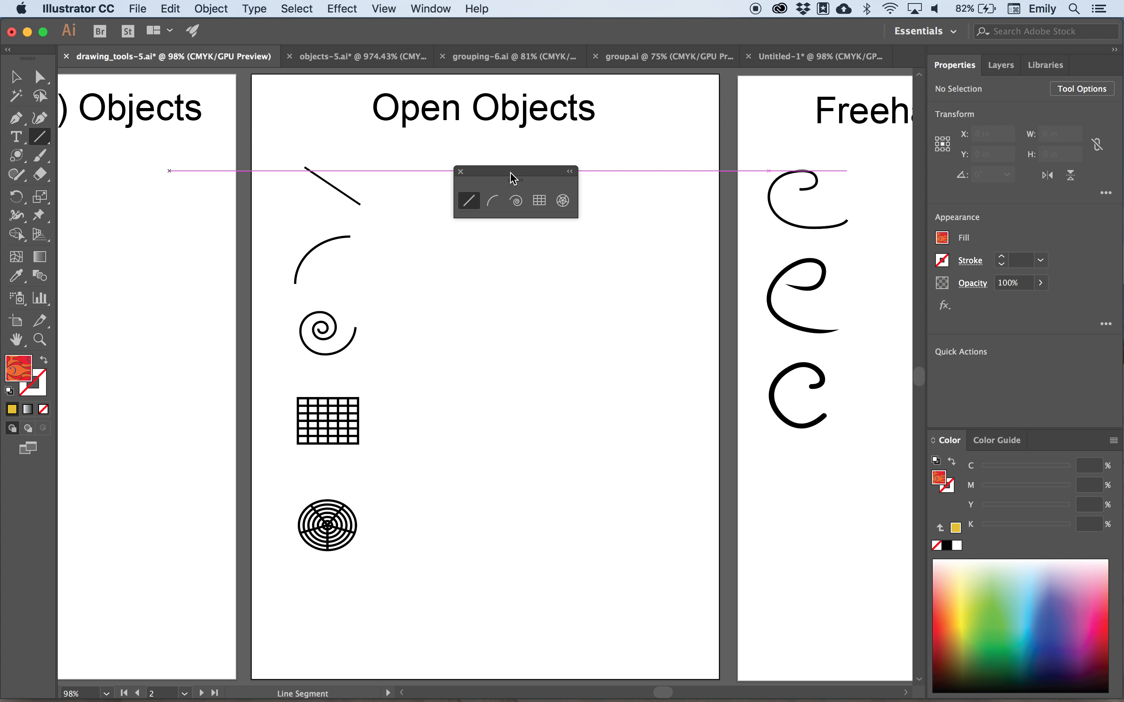
- Move the floating line-tool palette up to clear the drawing area beside the sample line
{"action": "key", "text": "super+equal"}
{"action": "key", "text": "super+equal"}
{"action": "key", "text": "super+equal"}
{"action": "key", "text": "super+equal"}
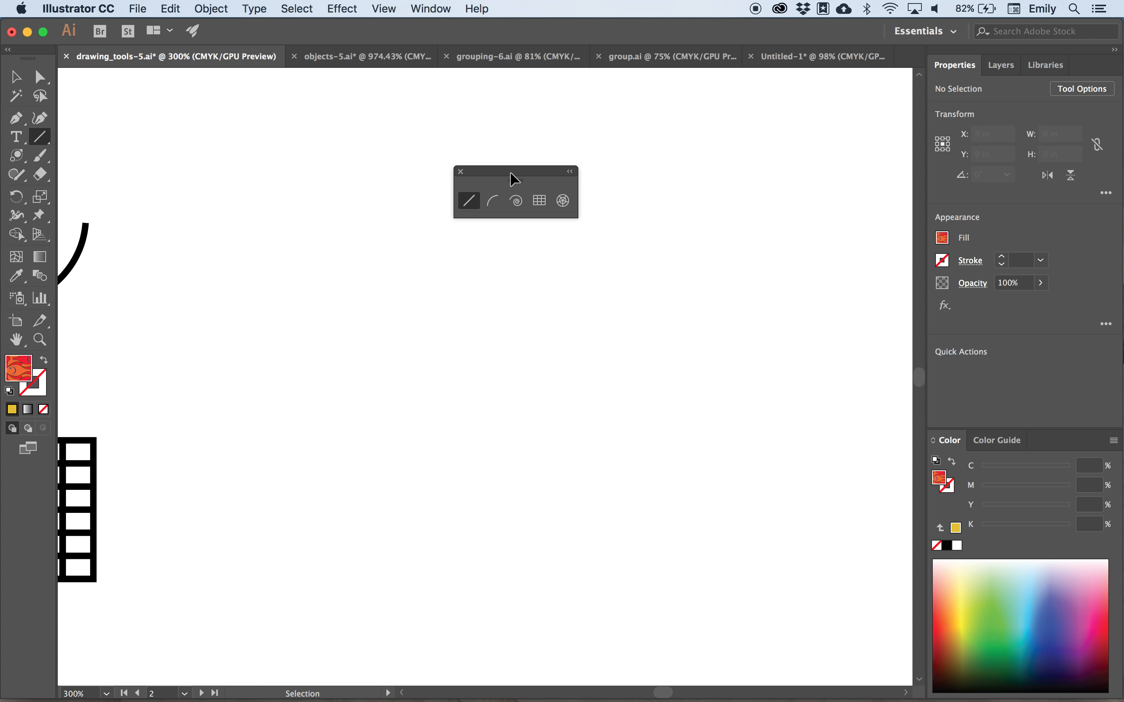
{"action": "scroll", "coordinate": [367, 326], "scroll_direction": "up", "scroll_amount": 10}
{"action": "scroll", "coordinate": [367, 326], "scroll_direction": "left", "scroll_amount": 5}
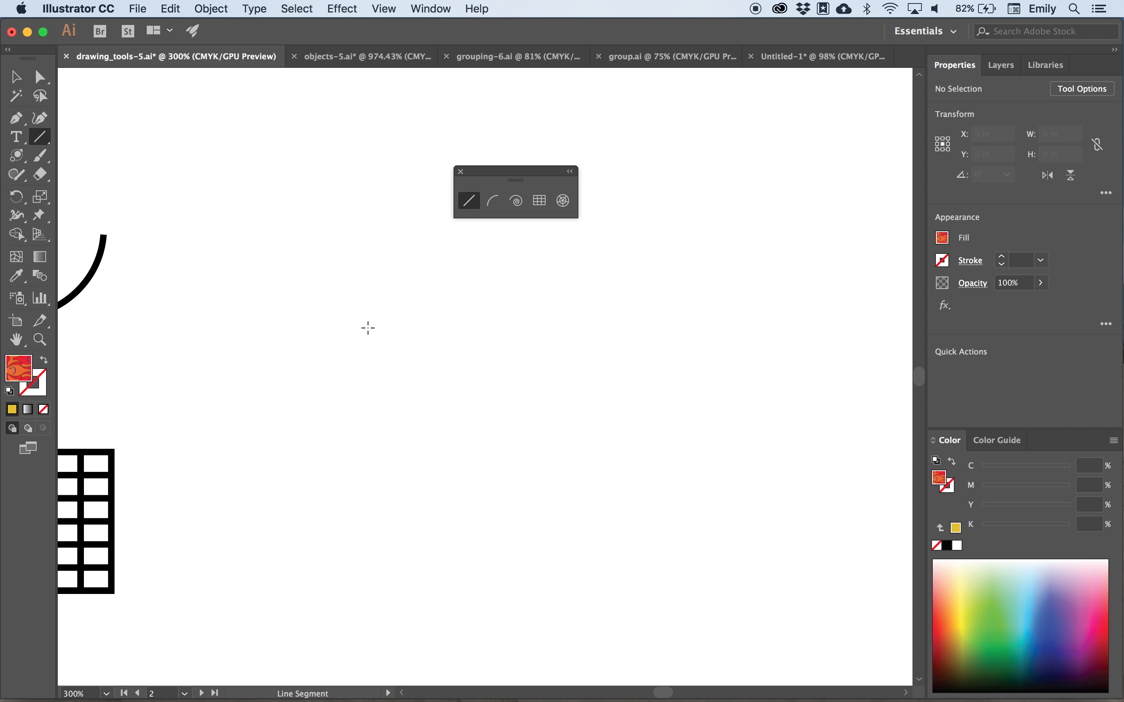
{"action": "scroll", "coordinate": [367, 326], "scroll_direction": "up", "scroll_amount": 5}
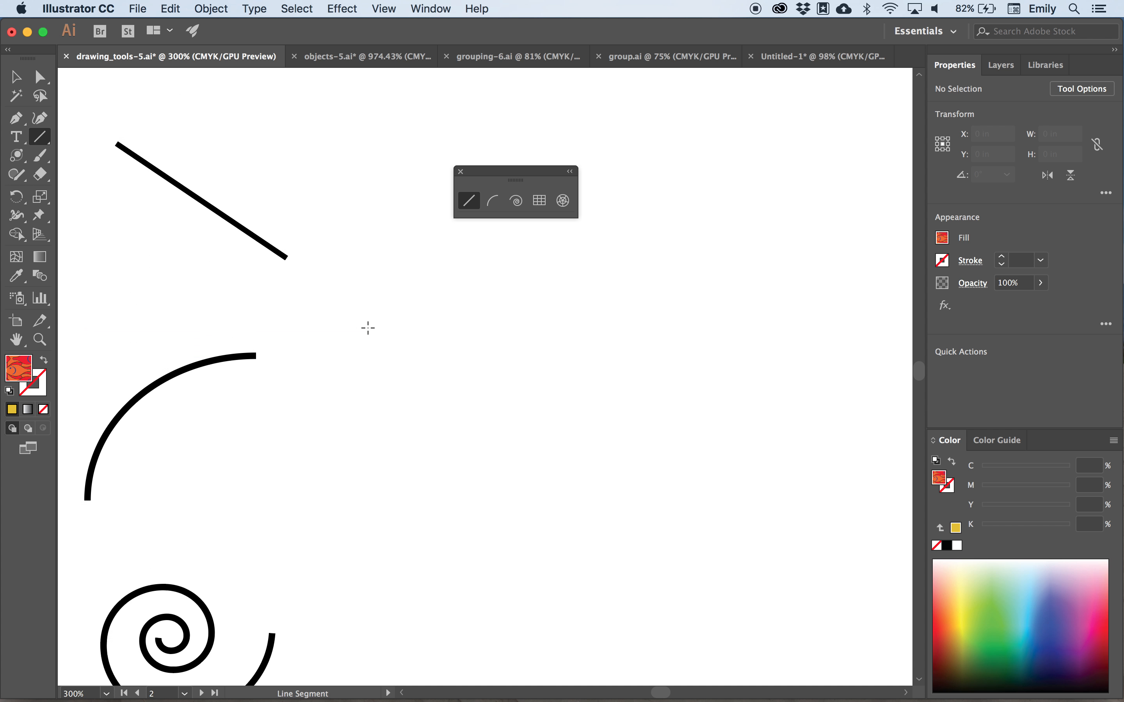
{"action": "left_click_drag", "start_coordinate": [519, 176], "coordinate": [415, 99]}
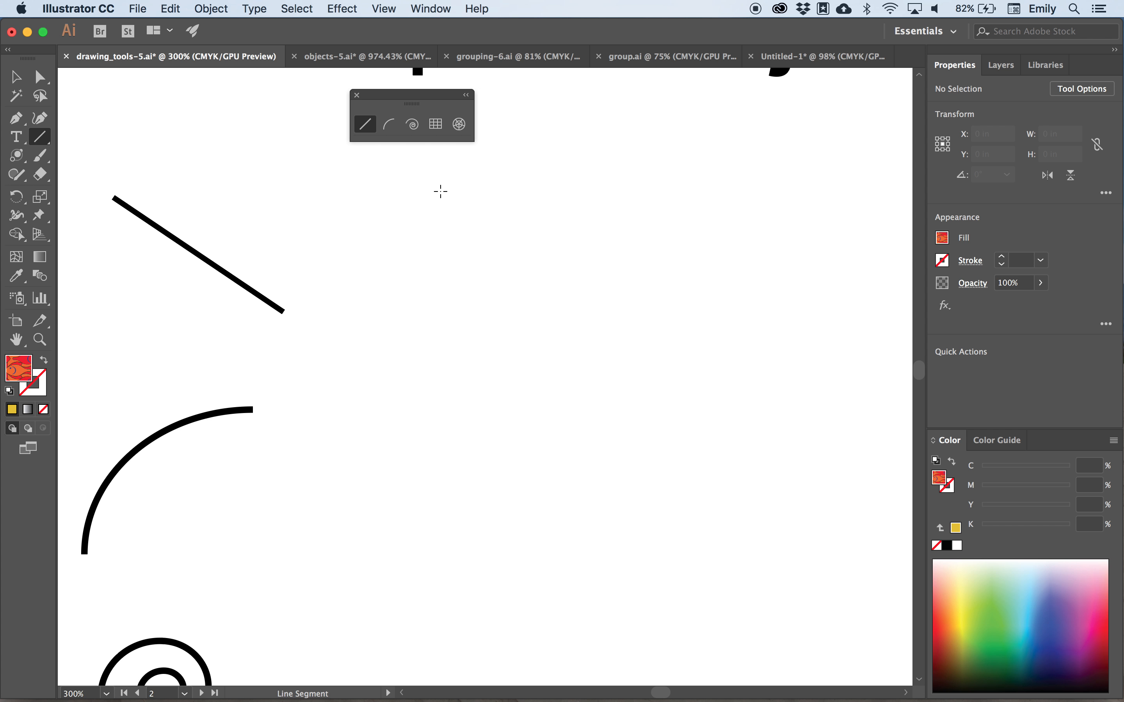
- Draw a short slanted line from its centre with a 4 pt stroke, and a horizontal line about 1.85 in long below it
{"action": "left_click", "coordinate": [416, 189]}
{"action": "left_click_drag", "start_coordinate": [416, 188], "coordinate": [471, 181]}
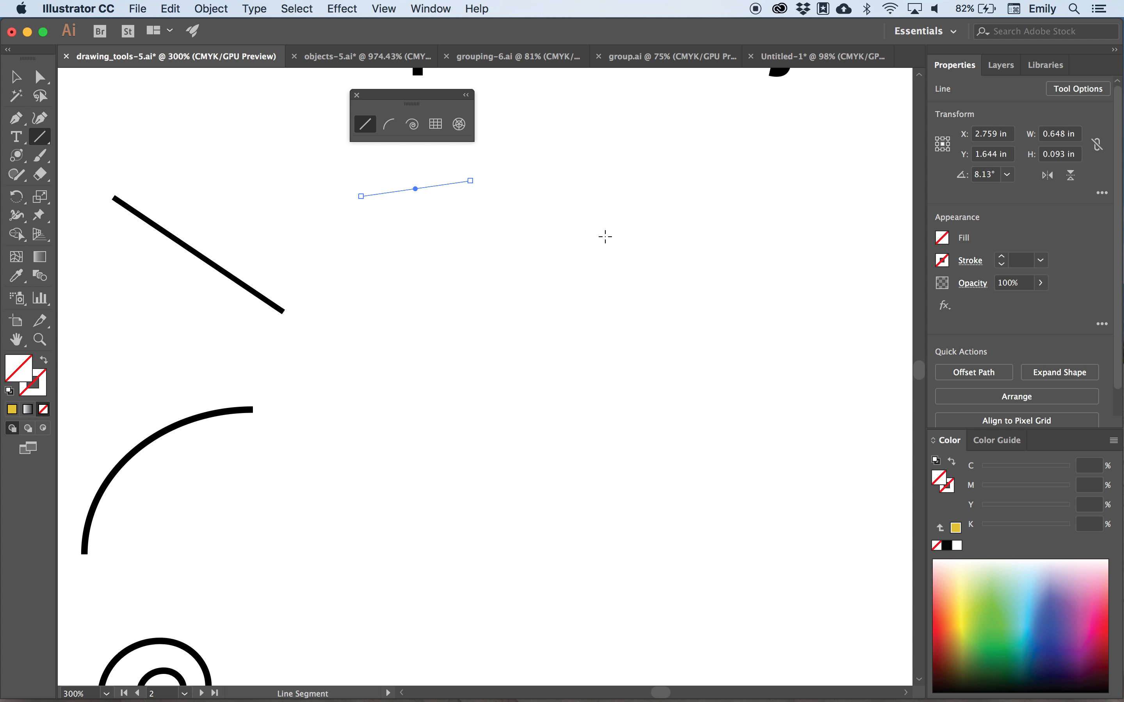
{"action": "left_click", "coordinate": [1002, 257]}
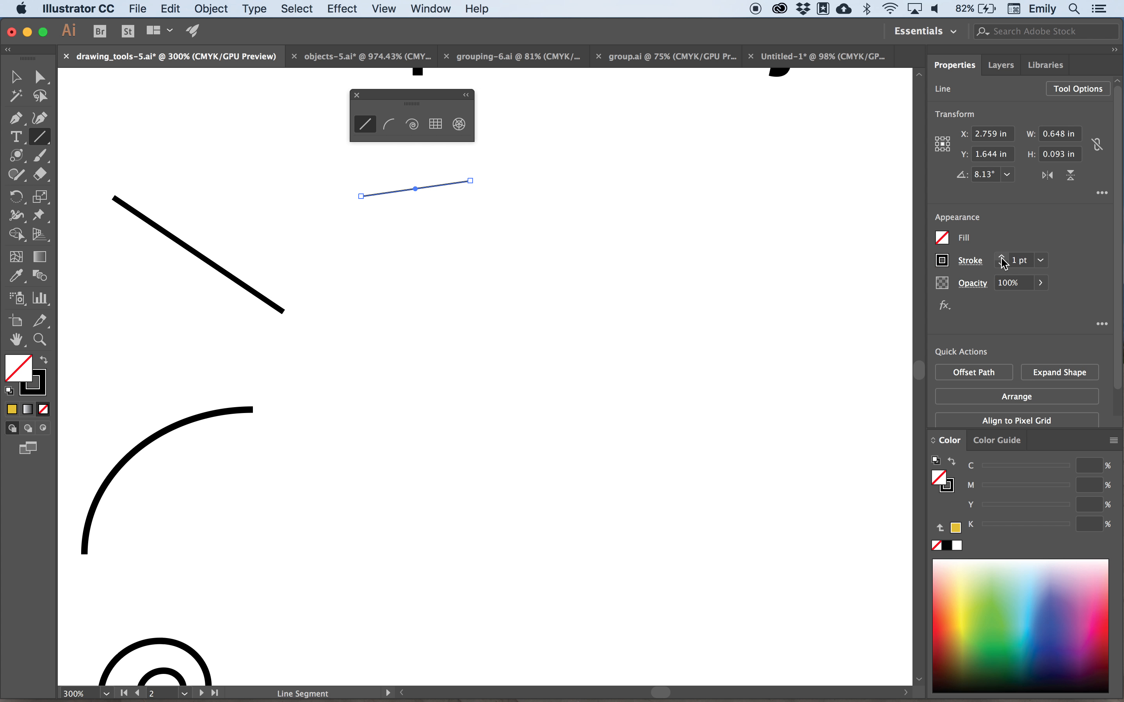
{"action": "left_click", "coordinate": [1001, 257]}
{"action": "left_click", "coordinate": [1002, 258]}
{"action": "left_click", "coordinate": [1001, 258]}
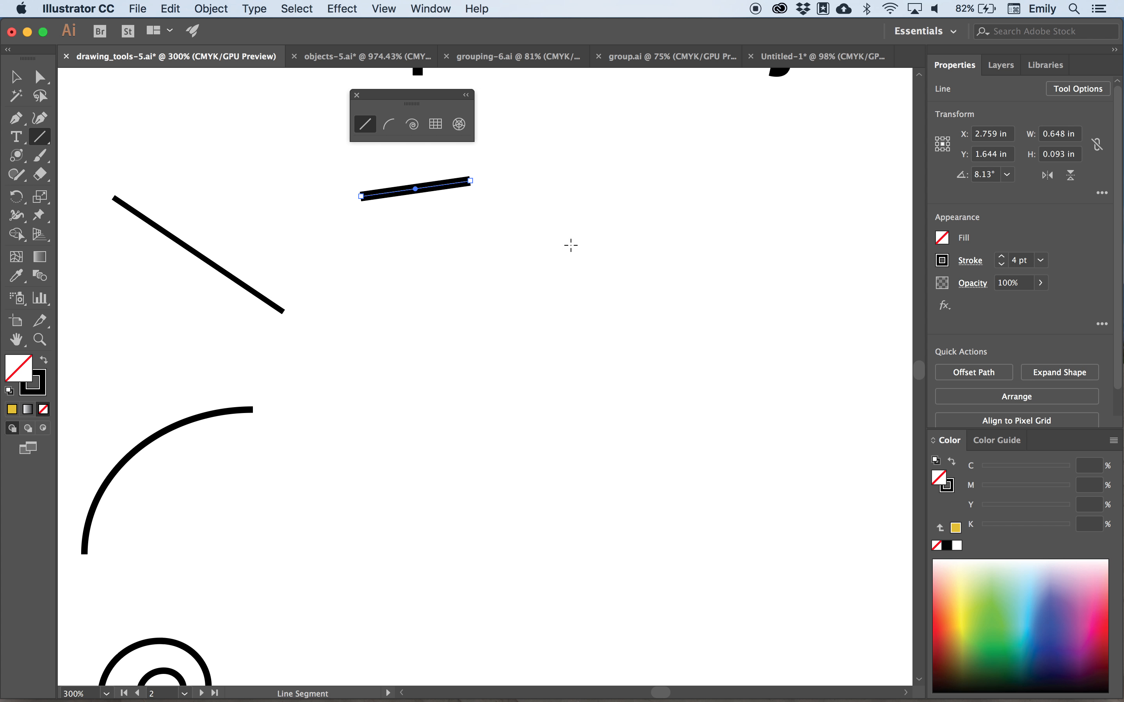
{"action": "left_click_drag", "start_coordinate": [541, 255], "coordinate": [697, 317]}
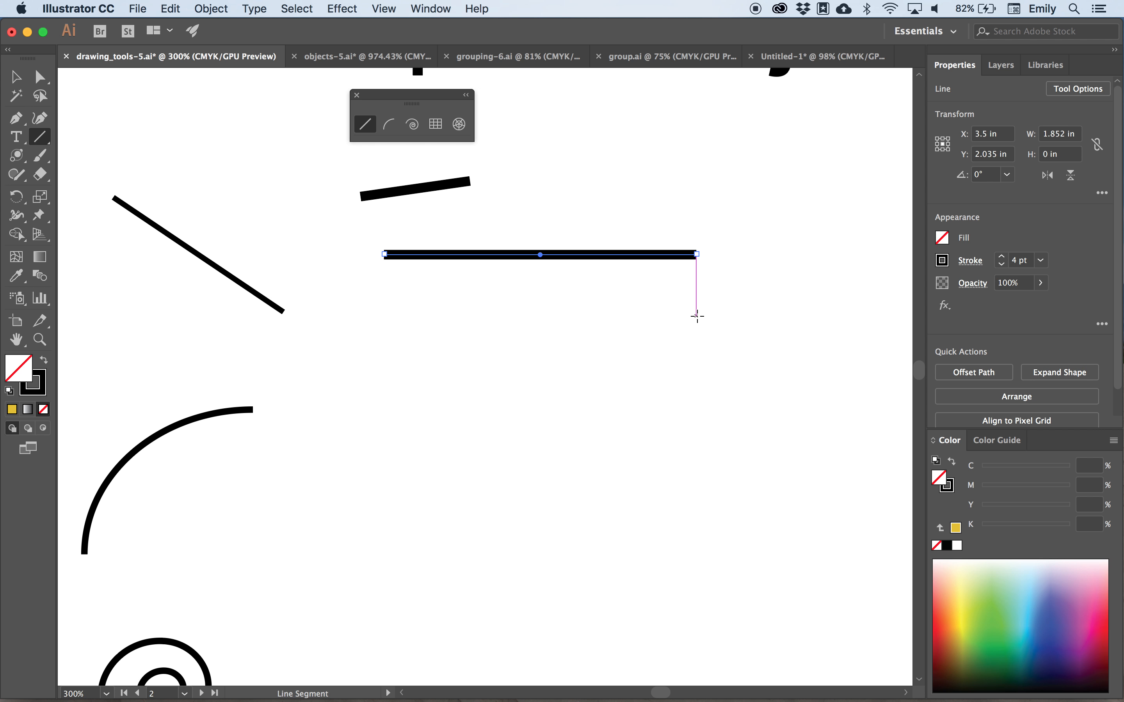
{"action": "left_click", "coordinate": [388, 124]}
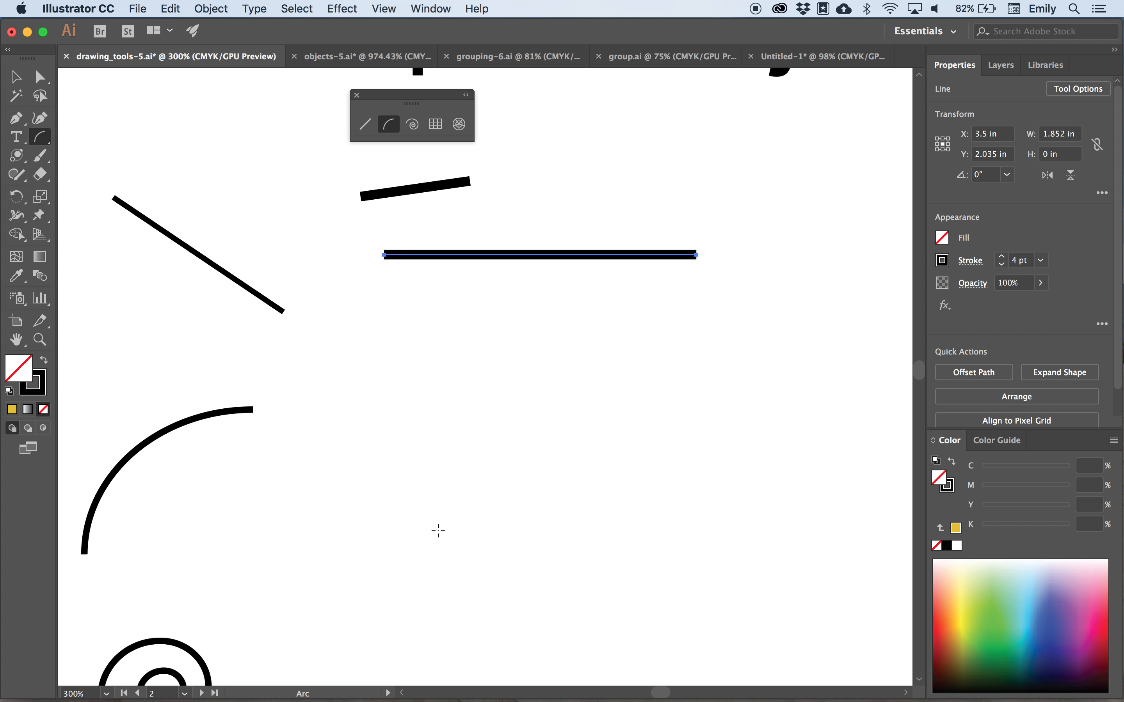
{"action": "scroll", "coordinate": [437, 529], "scroll_direction": "down", "scroll_amount": 3}
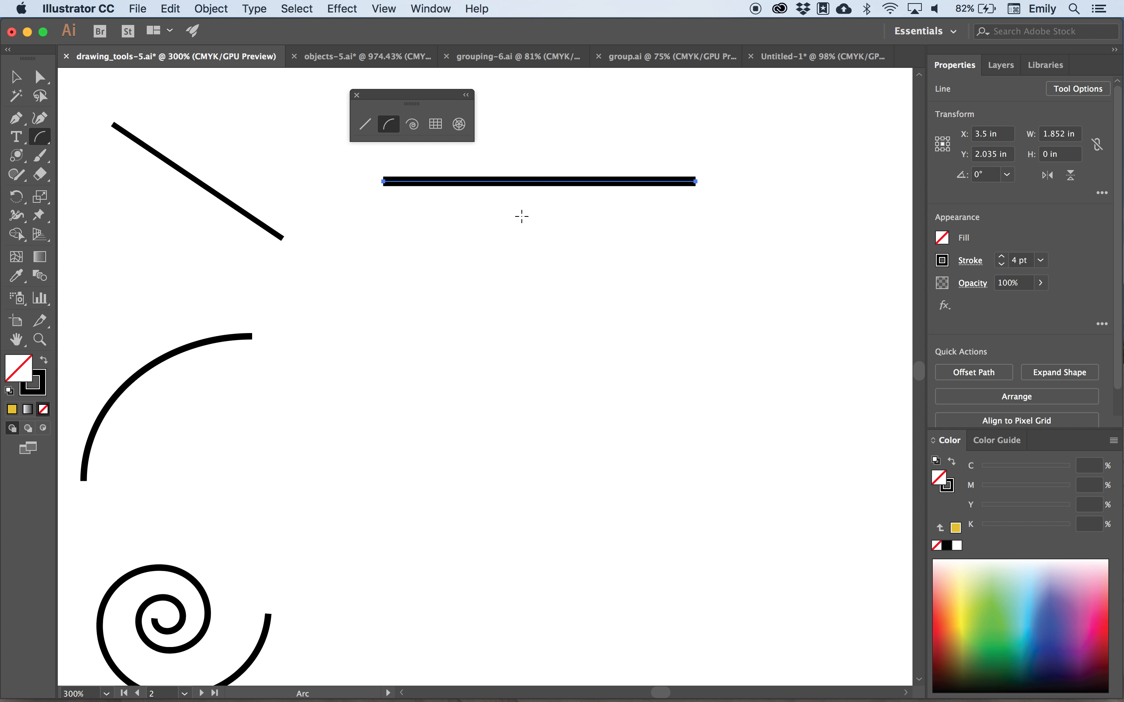
{"action": "left_click", "coordinate": [610, 137]}
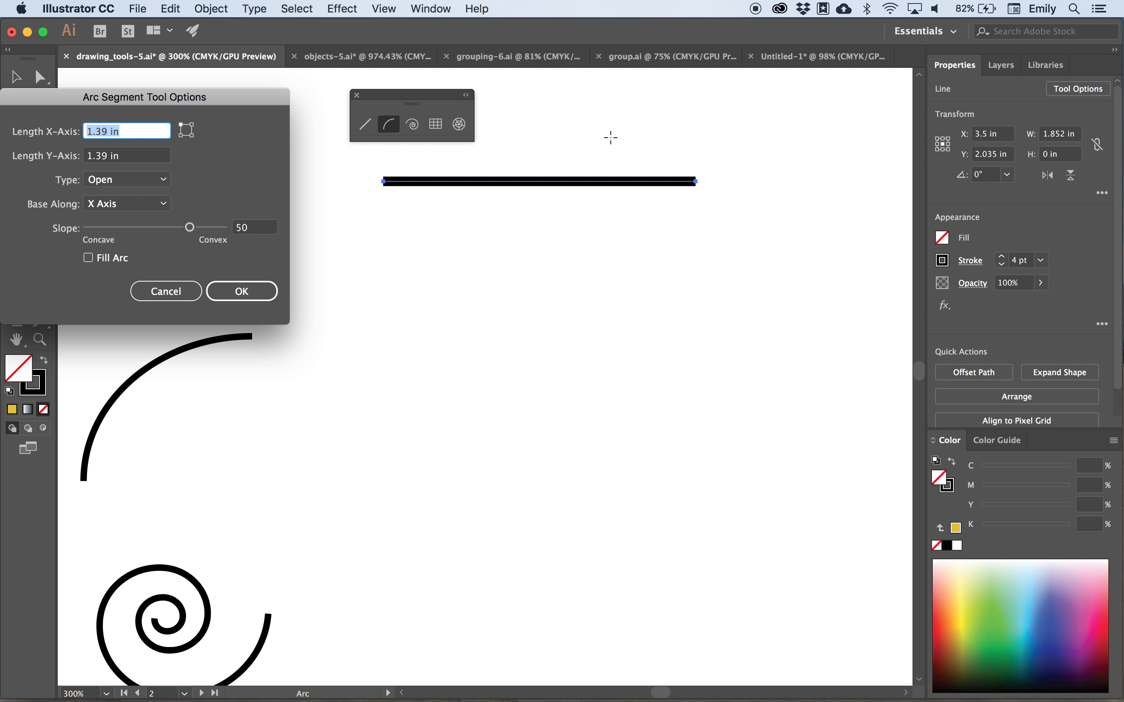
{"action": "left_click", "coordinate": [154, 290]}
- Create a 1.85 in line at 49° with Fill Line enabled, and move it down into the artboard's empty area
{"action": "left_click", "coordinate": [365, 135]}
{"action": "left_click", "coordinate": [622, 143]}
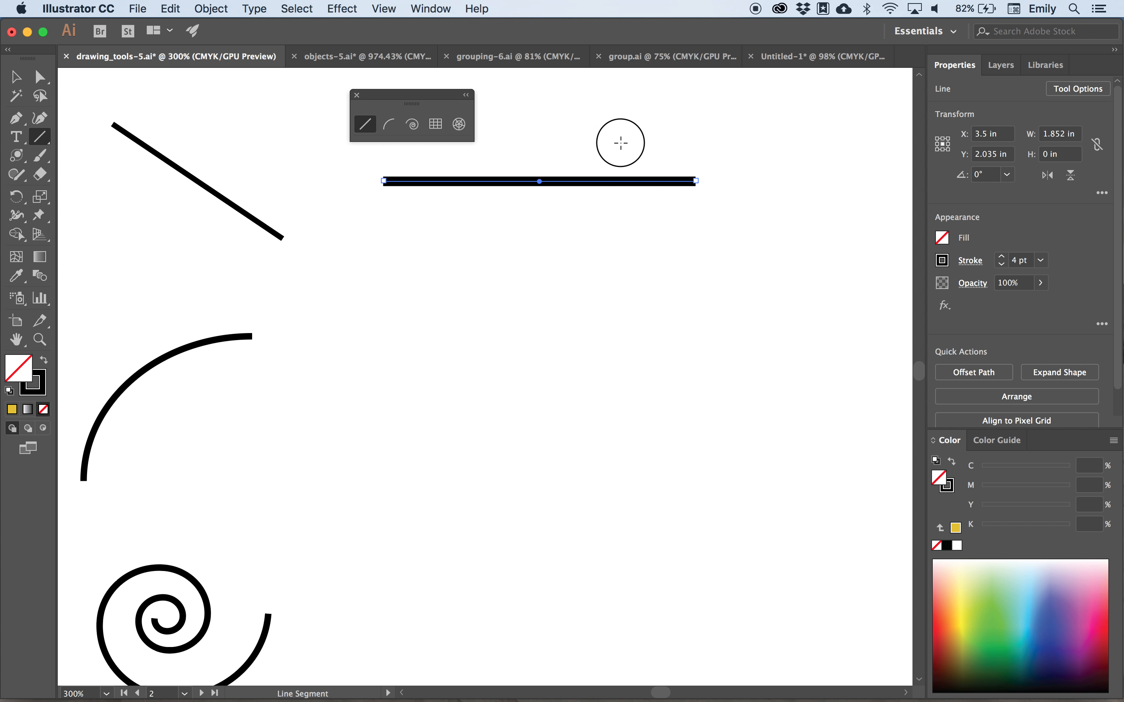
{"action": "left_click_drag", "start_coordinate": [24, 59], "coordinate": [786, 103]}
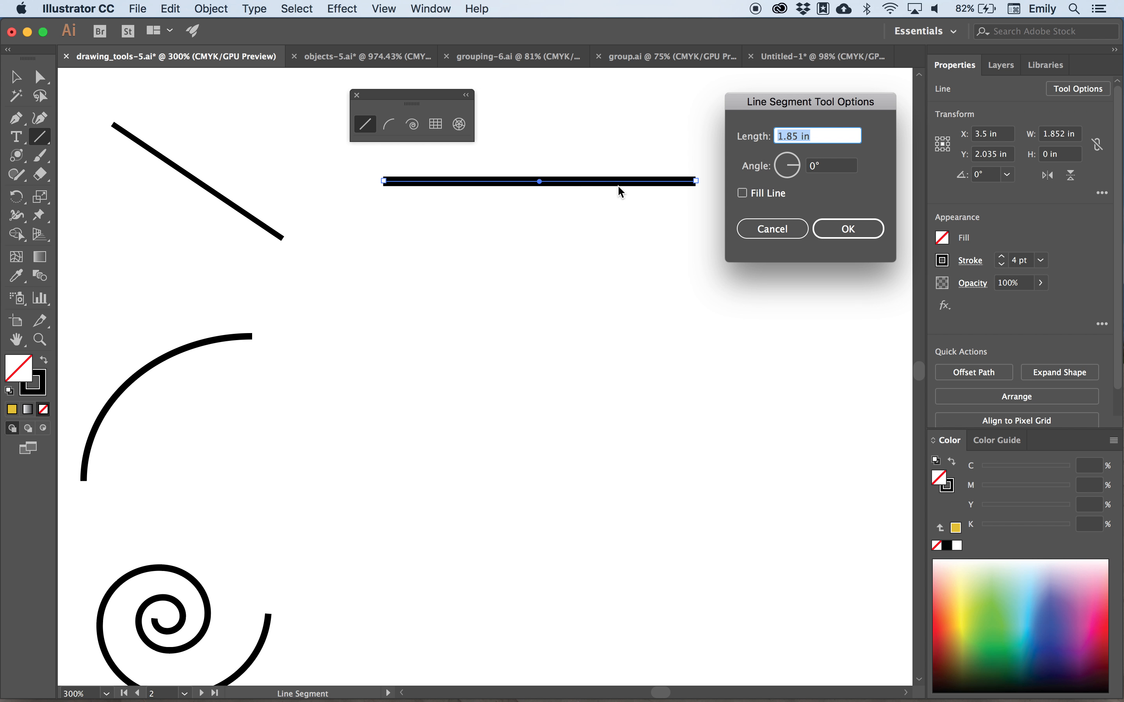
{"action": "left_click", "coordinate": [795, 160]}
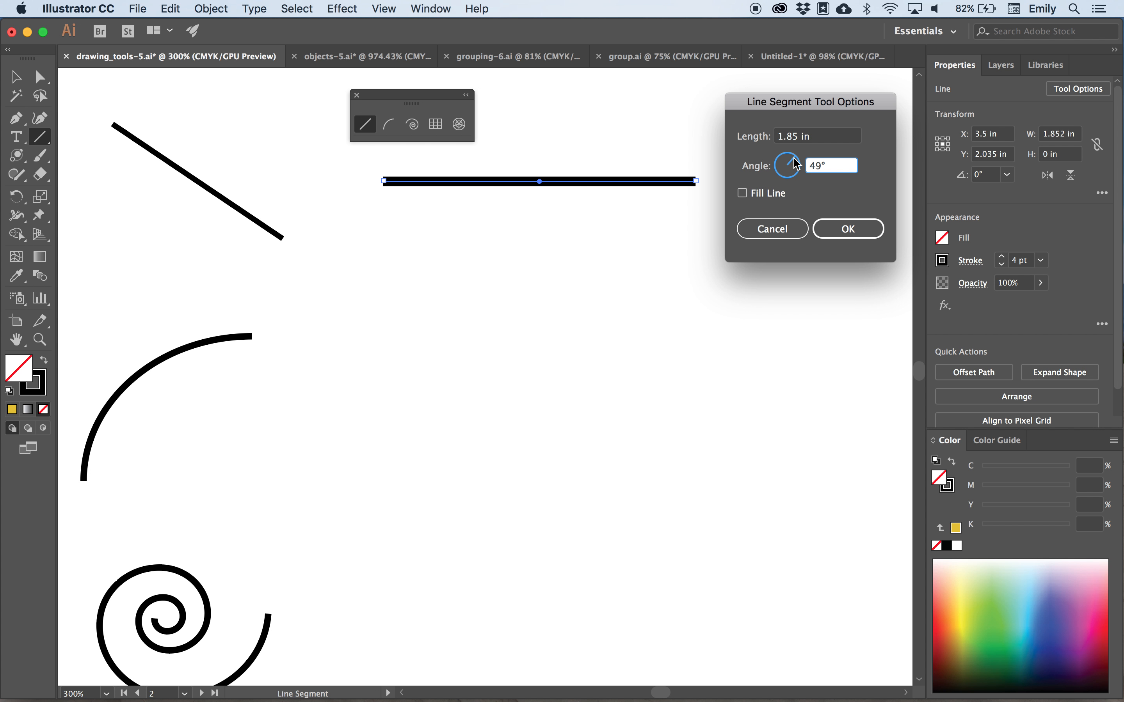
{"action": "left_click", "coordinate": [743, 200]}
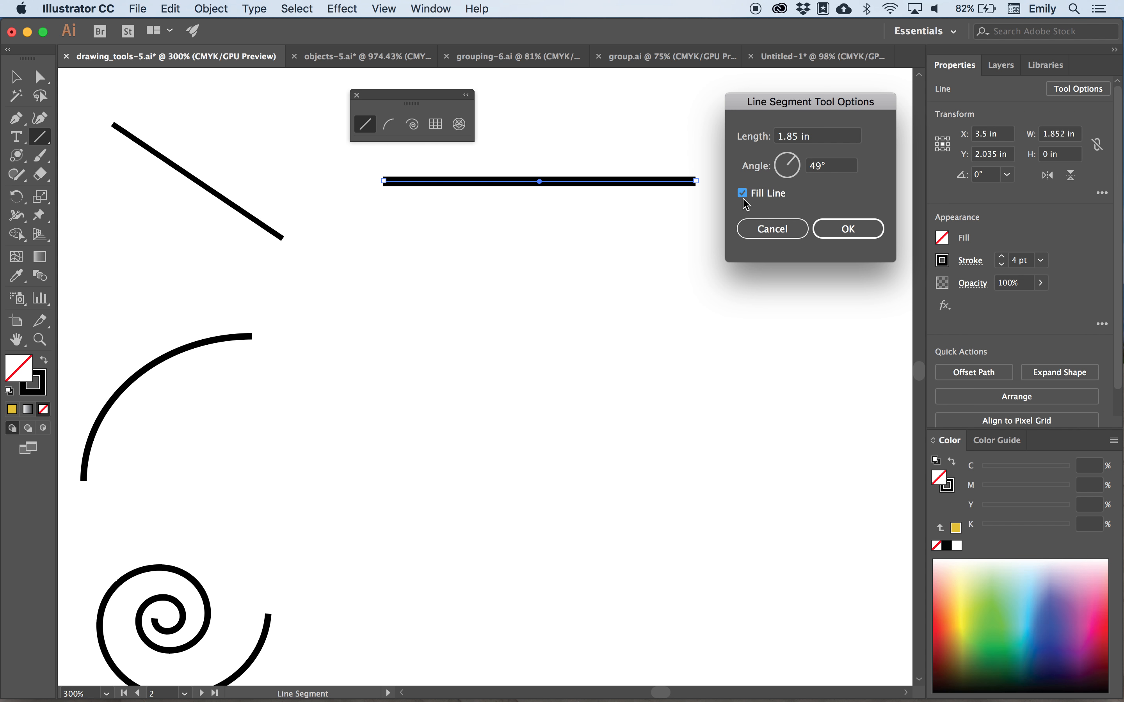
{"action": "left_click", "coordinate": [846, 228]}
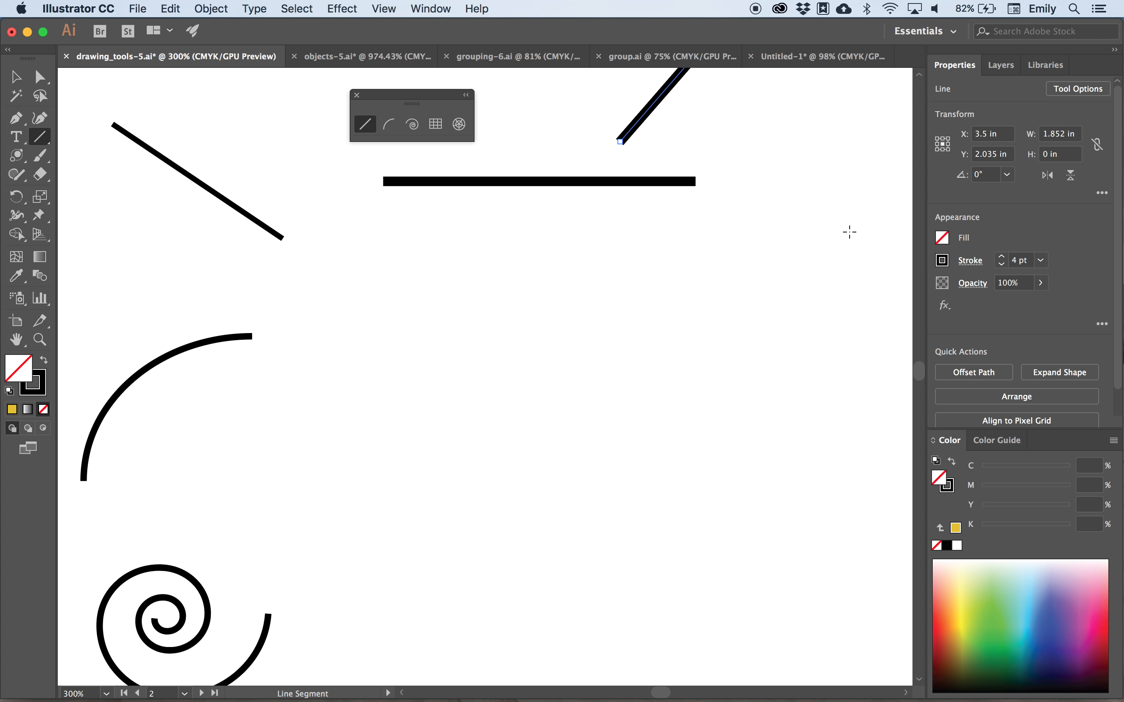
{"action": "left_click", "coordinate": [17, 78]}
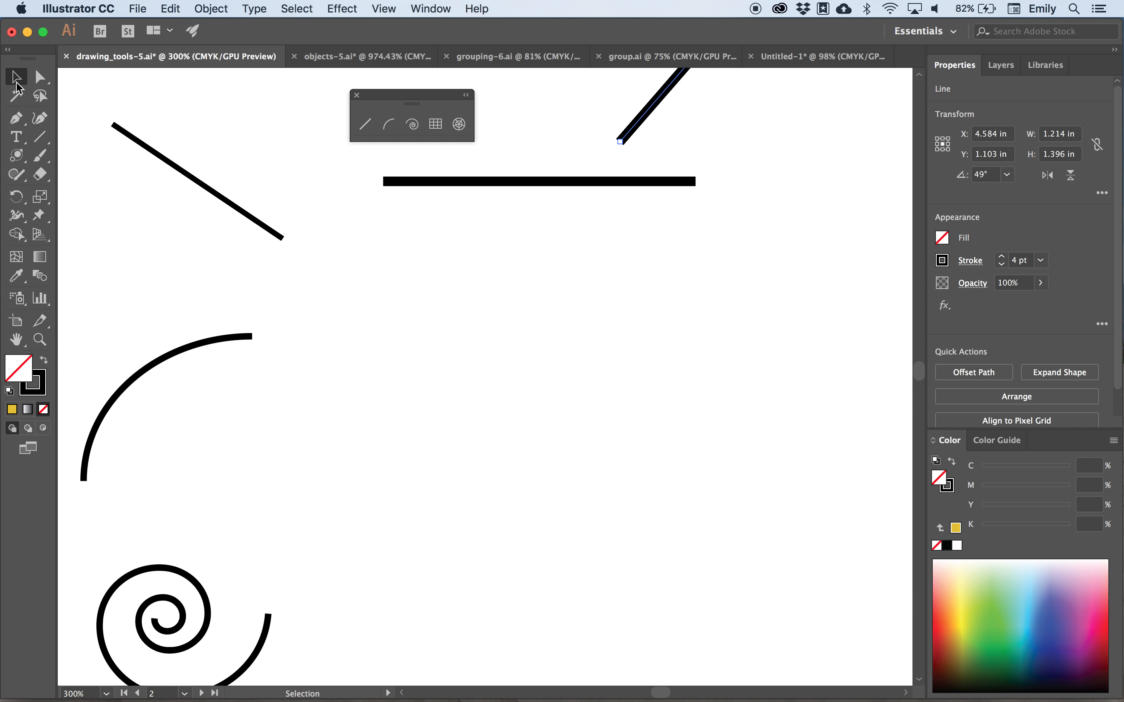
{"action": "left_click_drag", "start_coordinate": [622, 139], "coordinate": [574, 363]}
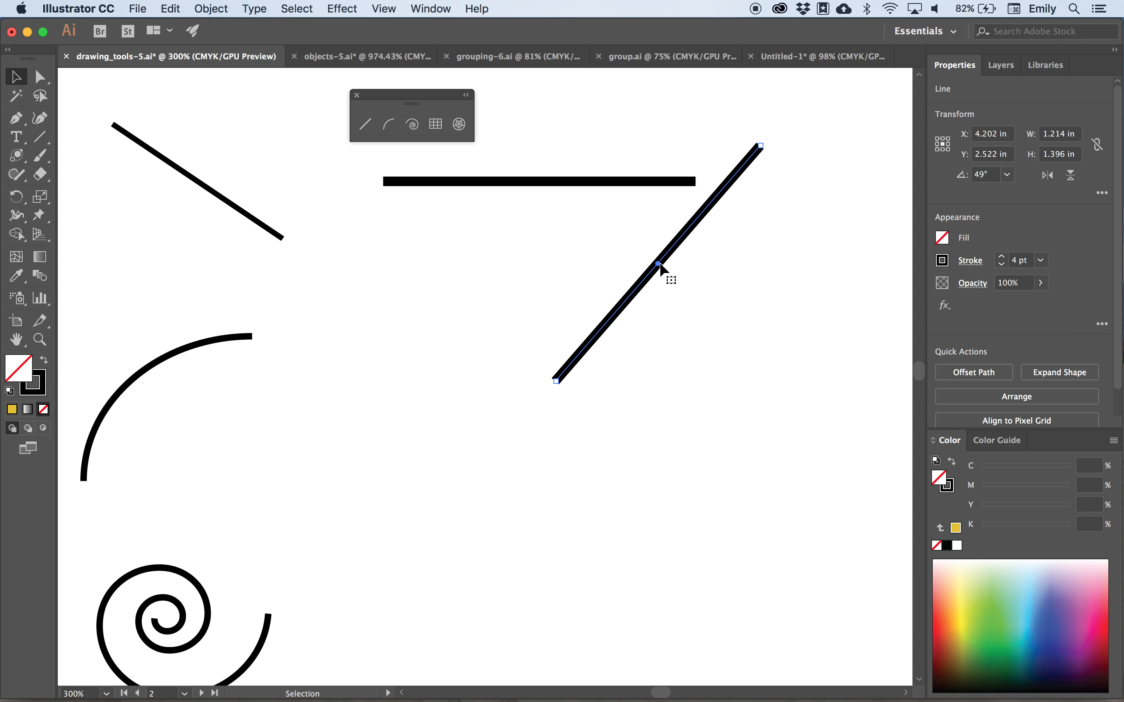
- Add an anchor point near the middle of the diagonal line and move it down and right to bend the line
{"action": "left_click_drag", "start_coordinate": [16, 122], "coordinate": [88, 142]}
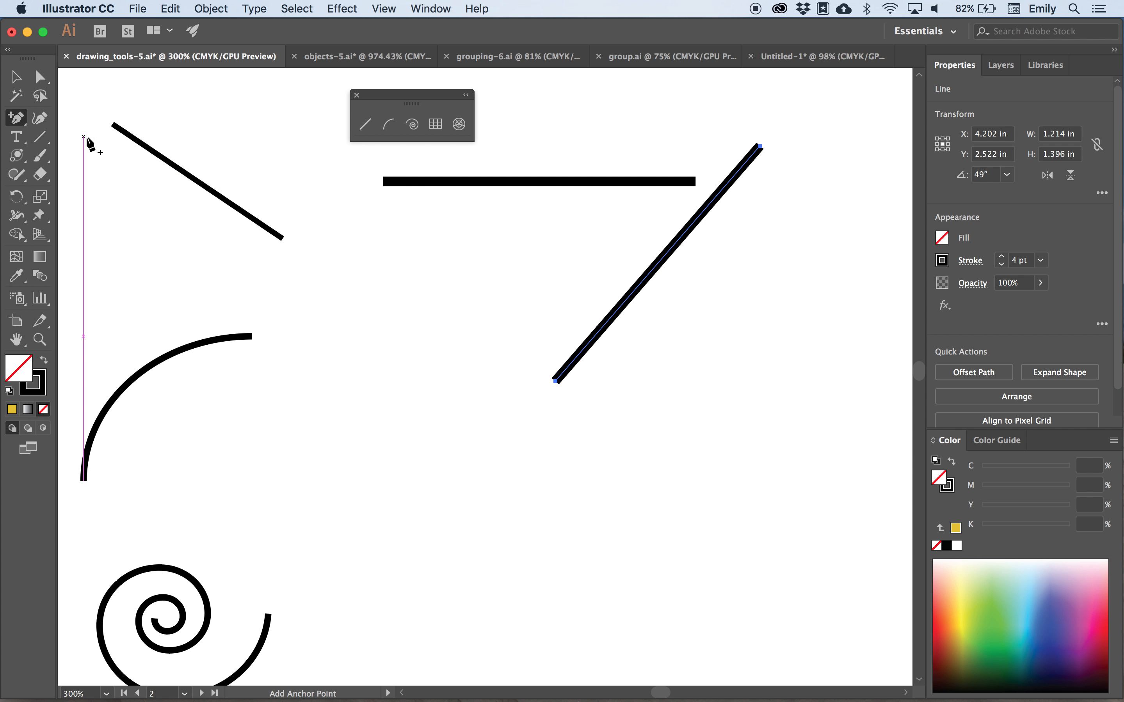
{"action": "left_click", "coordinate": [647, 275]}
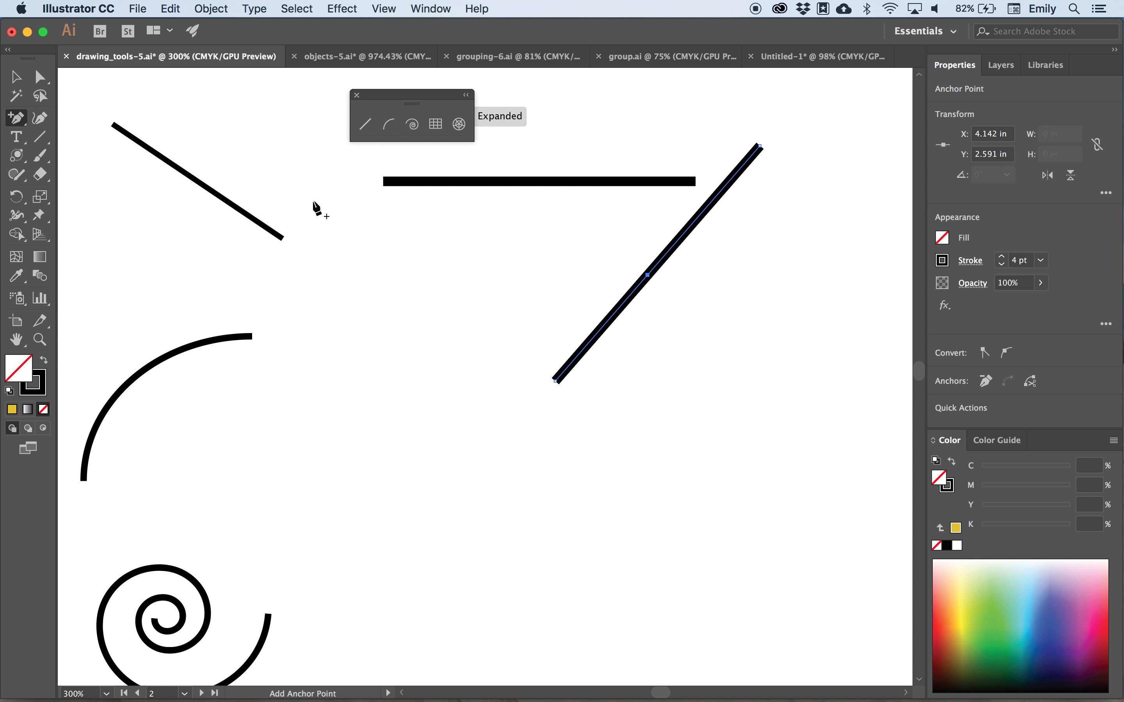
{"action": "left_click", "coordinate": [40, 77]}
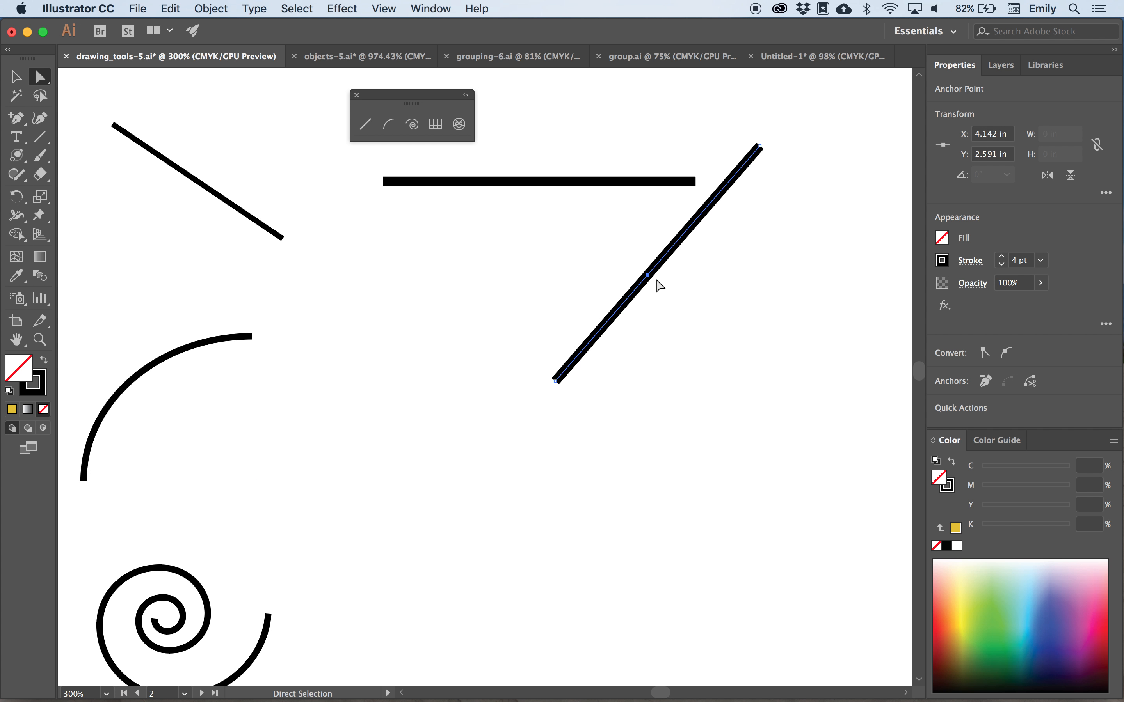
{"action": "left_click_drag", "start_coordinate": [648, 275], "coordinate": [728, 317]}
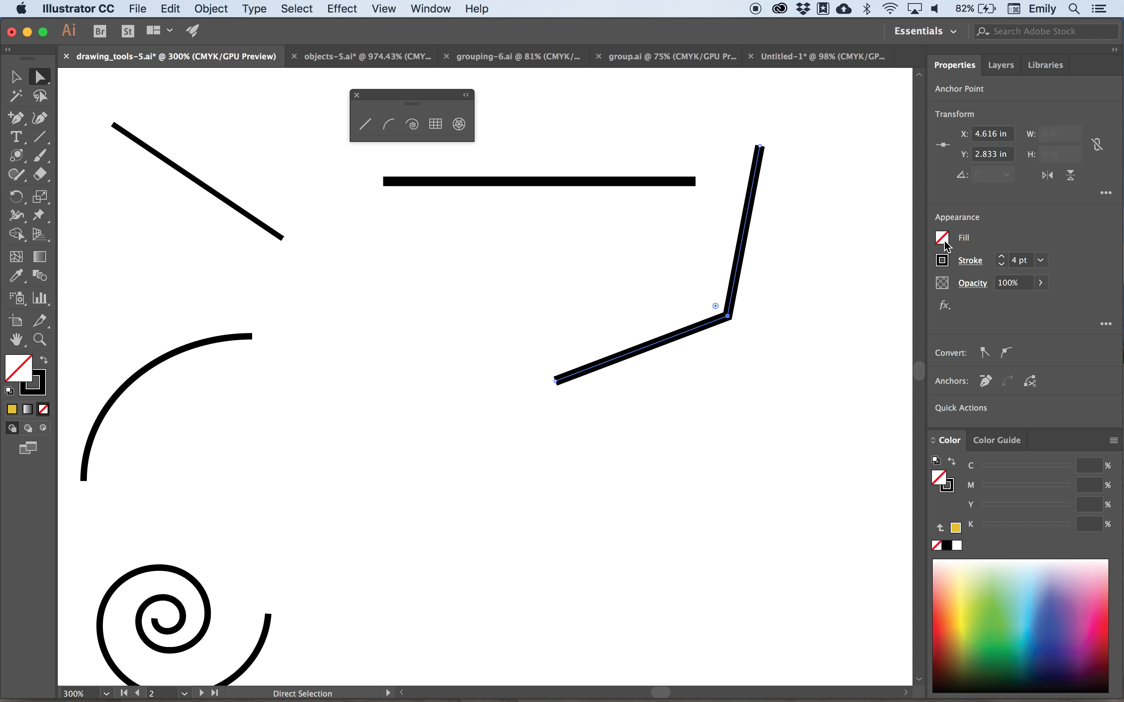
- Undo the move of the diagonal line's middle anchor point
{"action": "key", "text": "super+z"}
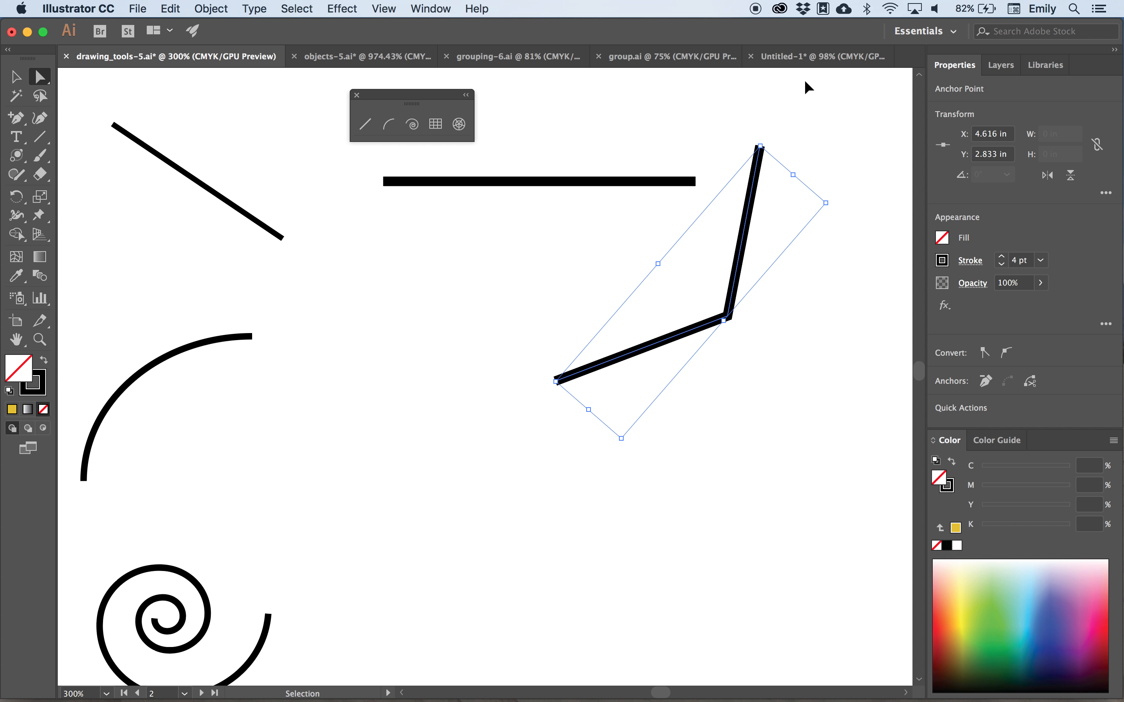
{"action": "key", "text": "super+z"}
{"action": "key", "text": "super+z"}
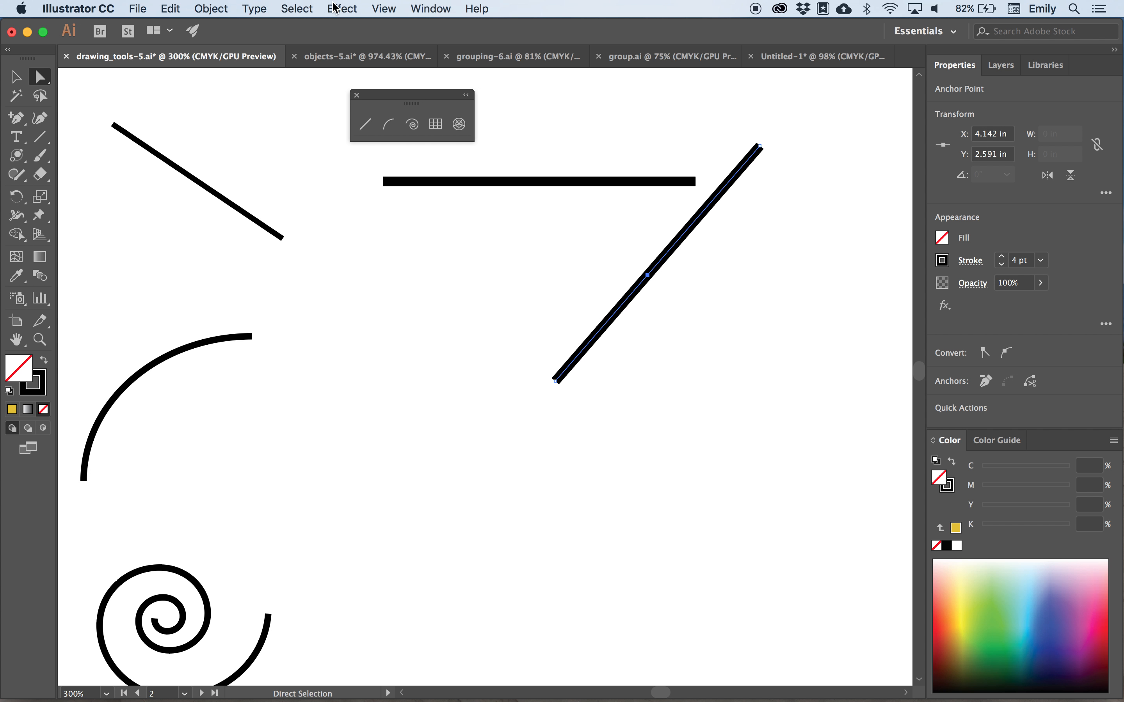
{"action": "left_click", "coordinate": [476, 8]}
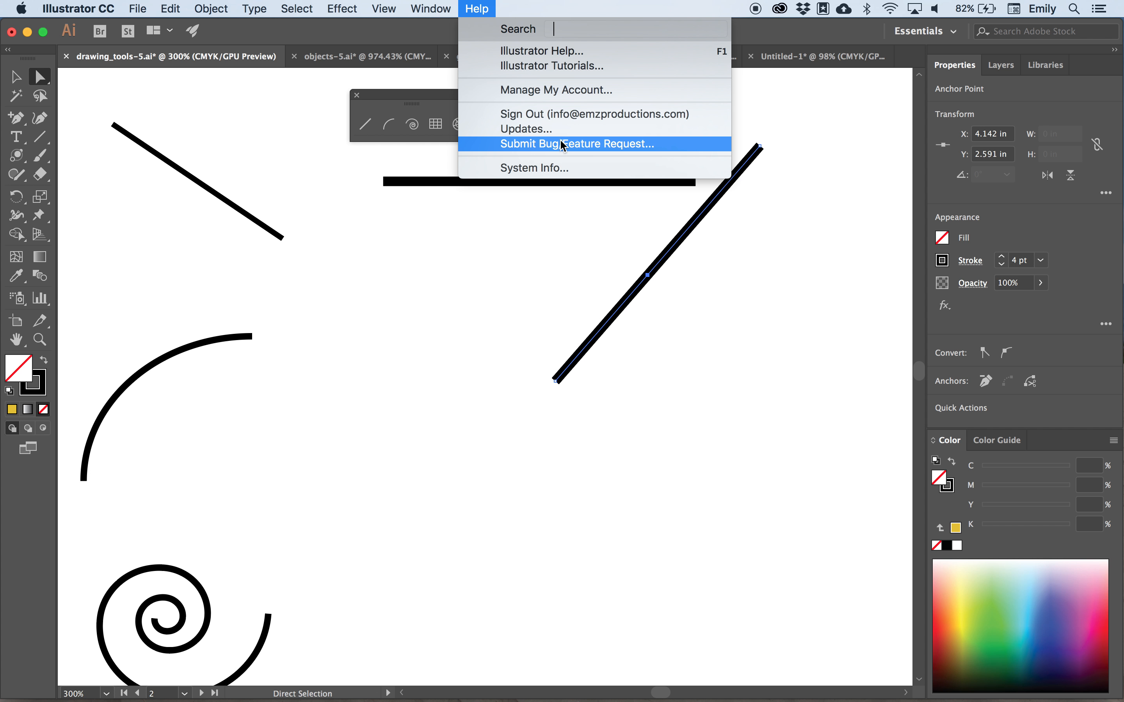
{"action": "left_click", "coordinate": [479, 8]}
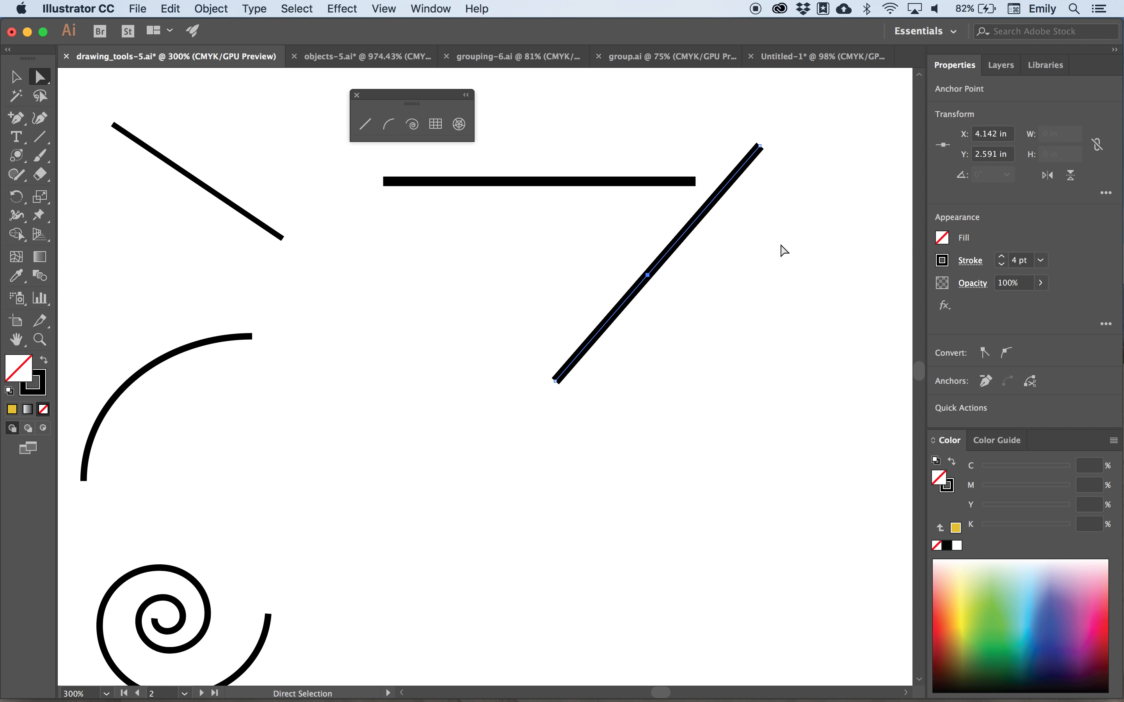
- Delete the diagonal line and the thick horizontal line, including their leftover segments and anchor points
{"action": "left_click_drag", "start_coordinate": [801, 258], "coordinate": [591, 118]}
{"action": "key", "text": "Delete"}
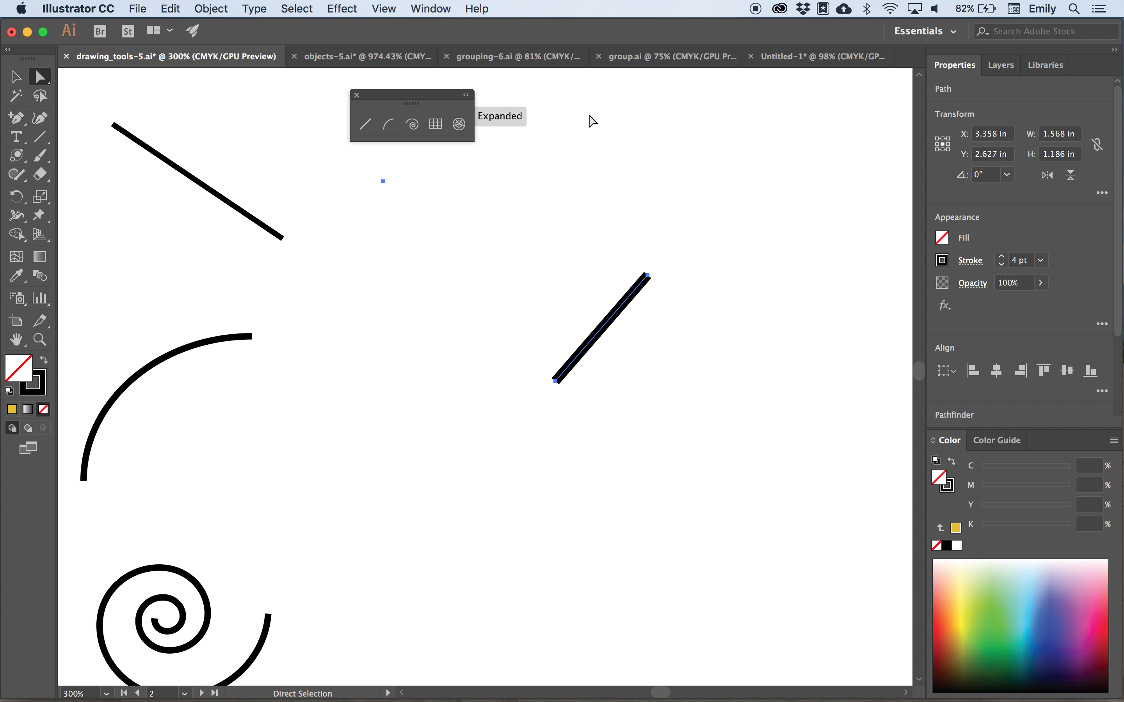
{"action": "left_click_drag", "start_coordinate": [711, 395], "coordinate": [341, 178]}
{"action": "key", "text": "Delete"}
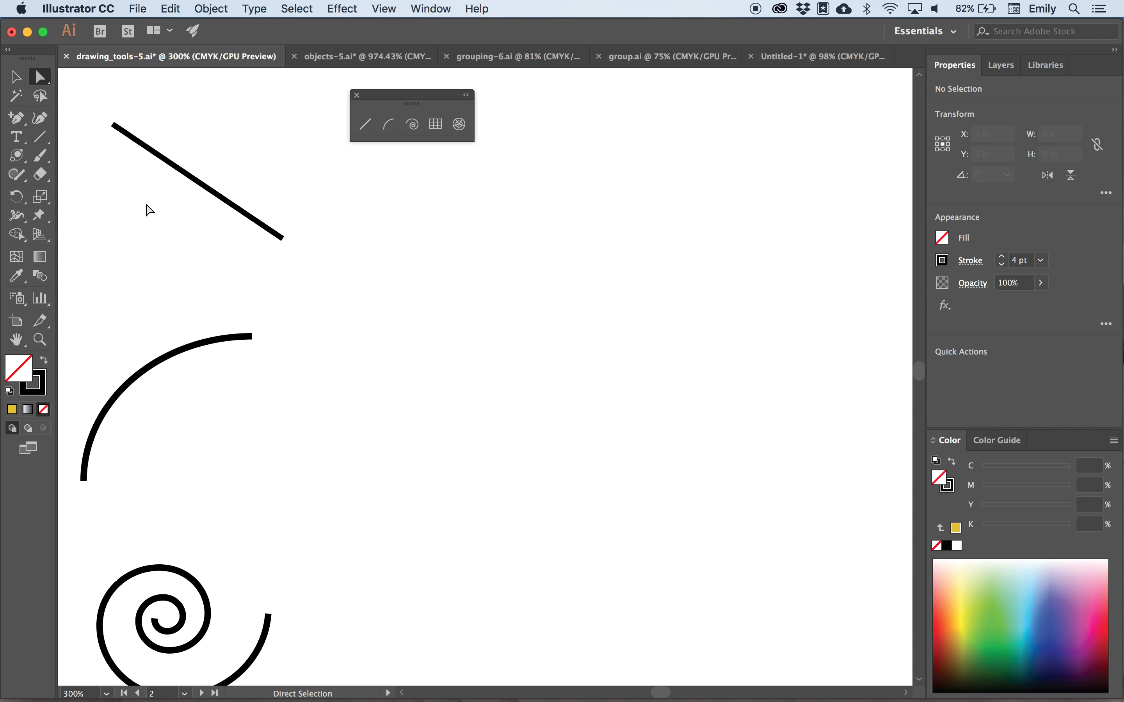
- Draw a closed arc about 1.41 in wide and 0.94 in high beside the sample arc, and delete it
{"action": "left_click", "coordinate": [391, 124]}
{"action": "left_click_drag", "start_coordinate": [345, 442], "coordinate": [538, 293]}
{"action": "key", "text": "c"}
{"action": "key", "text": "c"}
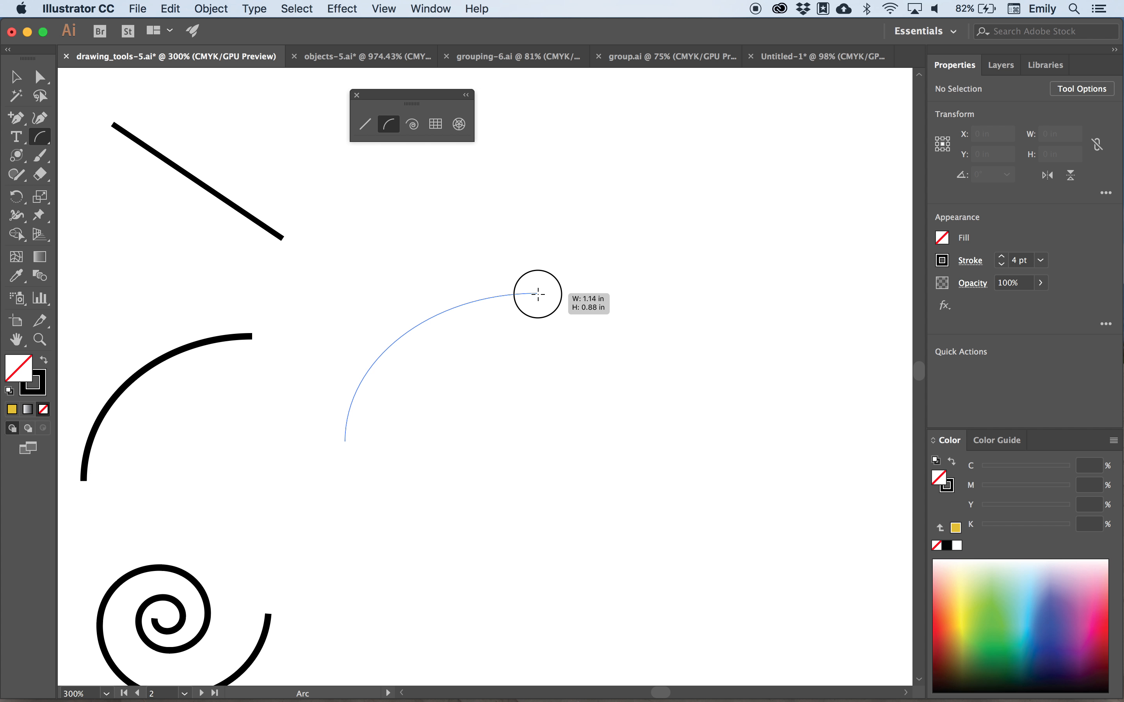
{"action": "key", "text": "c"}
{"action": "left_click_drag", "start_coordinate": [537, 294], "coordinate": [583, 282]}
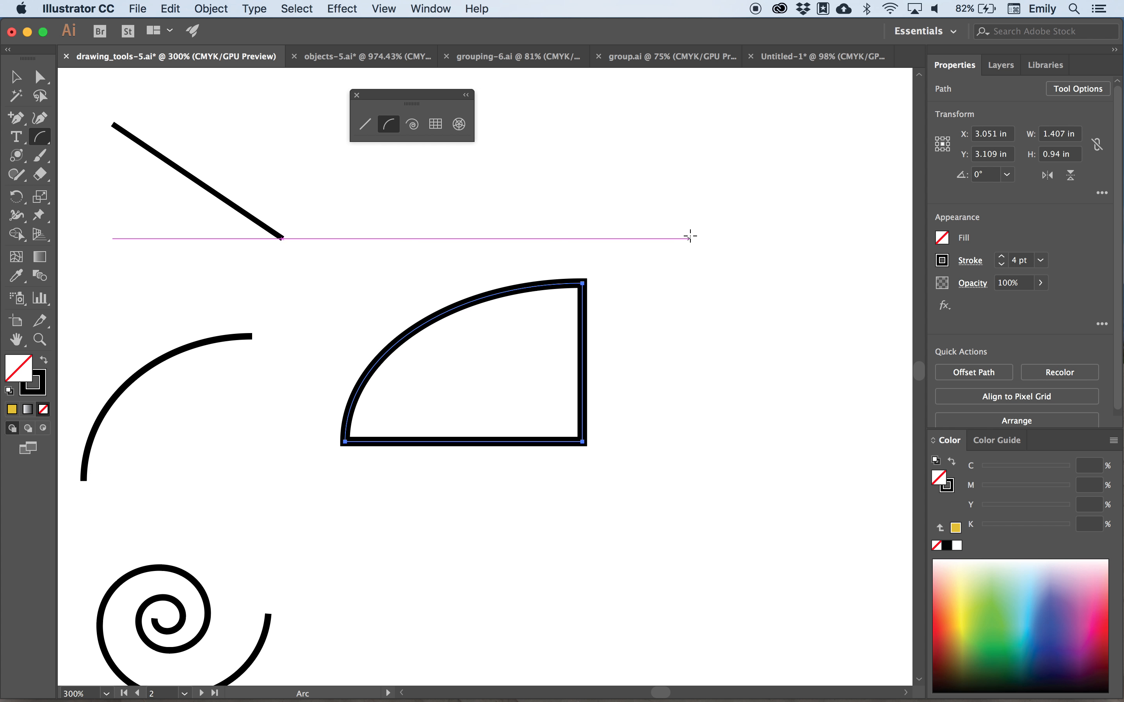
{"action": "key", "text": "Delete"}
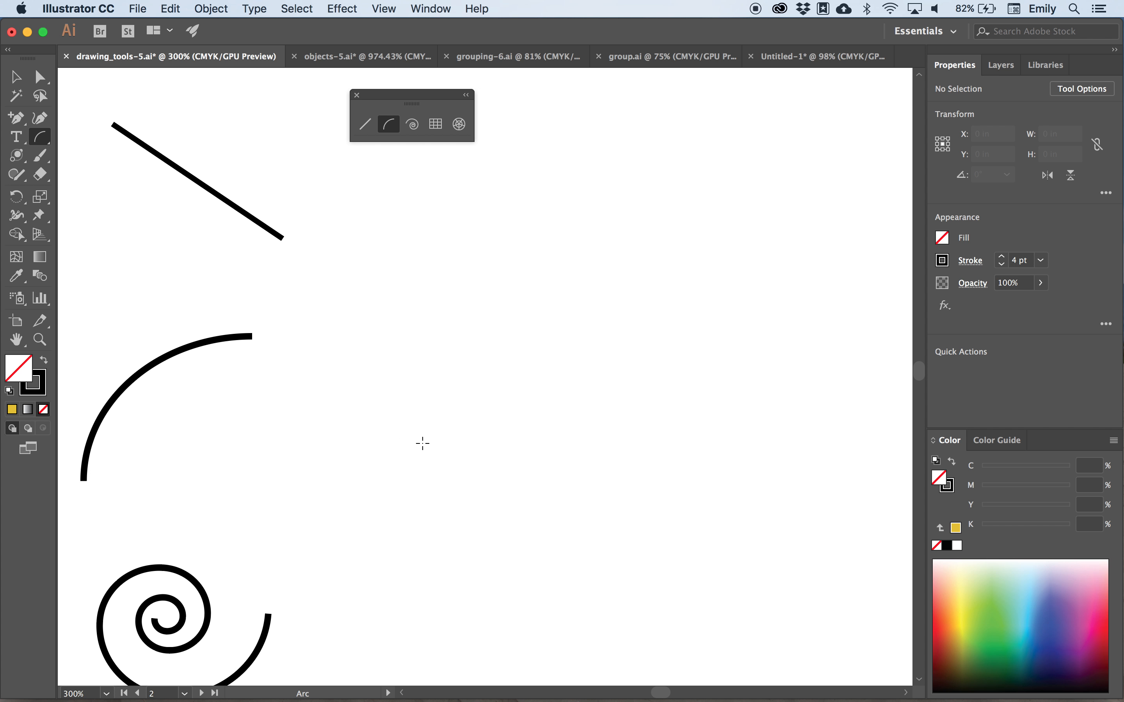
- Start drawing a closed arc about 1.59 in wide and 1.14 in high beside the sample arc, flipping its curve and toggling it open and closed
{"action": "left_click_drag", "start_coordinate": [422, 444], "coordinate": [692, 249]}
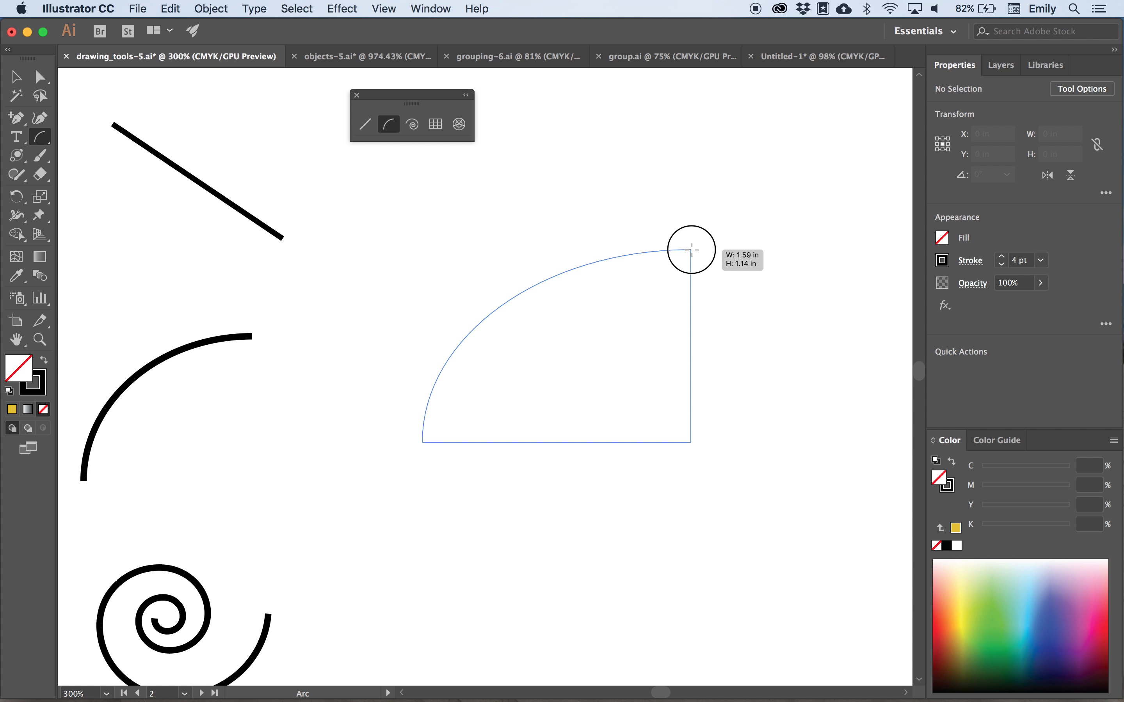
{"action": "key", "text": "f"}
{"action": "key", "text": "f"}
{"action": "key", "text": "f"}
{"action": "key", "text": "f"}
{"action": "key", "text": "f"}
{"action": "key", "text": "f"}
{"action": "key", "text": "f"}
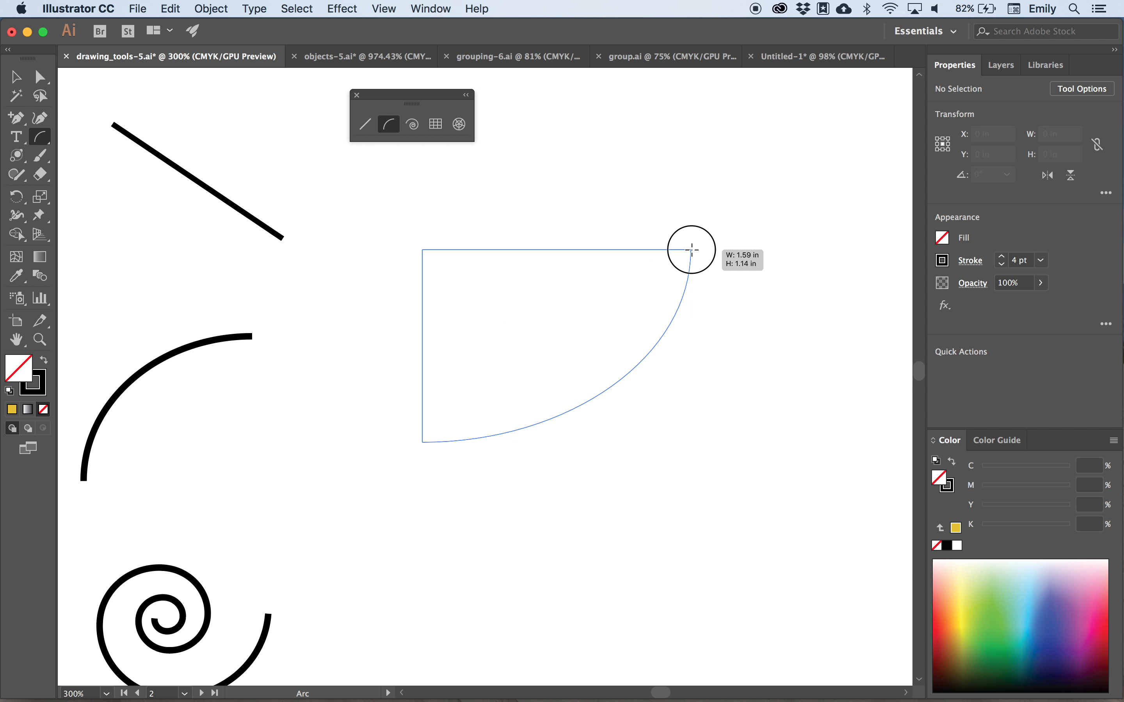
{"action": "key", "text": "c"}
{"action": "key", "text": "c"}
{"action": "key", "text": "f"}
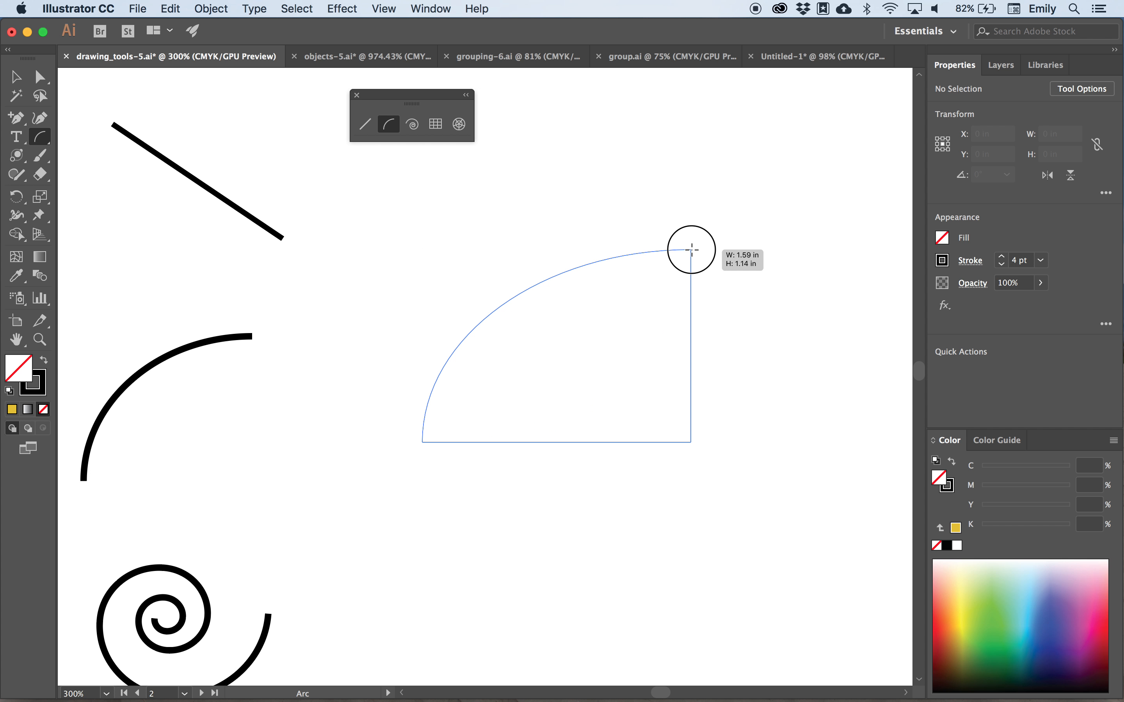
- Vary the arc's slope between convex and concave, finish it about 1.22 in wide and 1.16 in high, and delete it
{"action": "left_click_drag", "start_coordinate": [691, 249], "coordinate": [627, 249]}
{"action": "key", "text": "Up"}
{"action": "key", "text": "Up"}
{"action": "key", "text": "Up"}
{"action": "key", "text": "Up"}
{"action": "key", "text": "Up"}
{"action": "key", "text": "Up"}
{"action": "key", "text": "Up"}
{"action": "key", "text": "Up"}
{"action": "key", "text": "Up"}
{"action": "key", "text": "Up"}
{"action": "key", "text": "Up"}
{"action": "key", "text": "Up"}
{"action": "key", "text": "Down"}
{"action": "key", "text": "Down"}
{"action": "key", "text": "Down"}
{"action": "key", "text": "Down"}
{"action": "key", "text": "Down"}
{"action": "key", "text": "Down"}
{"action": "key", "text": "Down"}
{"action": "key", "text": "Down"}
{"action": "key", "text": "Down"}
{"action": "key", "text": "Down"}
{"action": "key", "text": "Down"}
{"action": "key", "text": "Down"}
{"action": "key", "text": "Down"}
{"action": "key", "text": "Down"}
{"action": "key", "text": "Down"}
{"action": "key", "text": "Down"}
{"action": "key", "text": "Up"}
{"action": "key", "text": "Up"}
{"action": "key", "text": "Up"}
{"action": "key", "text": "Up"}
{"action": "key", "text": "Up"}
{"action": "key", "text": "Up"}
{"action": "key", "text": "Up"}
{"action": "key", "text": "Up"}
{"action": "key", "text": "Down"}
{"action": "key", "text": "Down"}
{"action": "key", "text": "Down"}
{"action": "key", "text": "Down"}
{"action": "key", "text": "Down"}
{"action": "left_click_drag", "start_coordinate": [627, 249], "coordinate": [629, 247]}
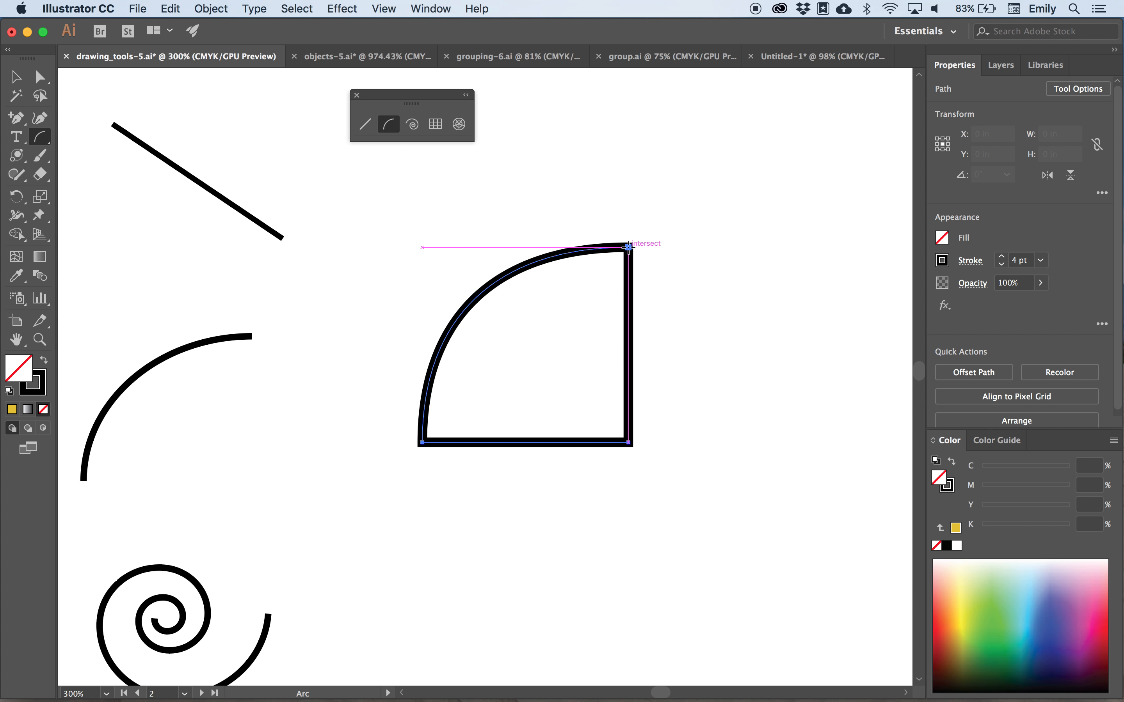
{"action": "key", "text": "Delete"}
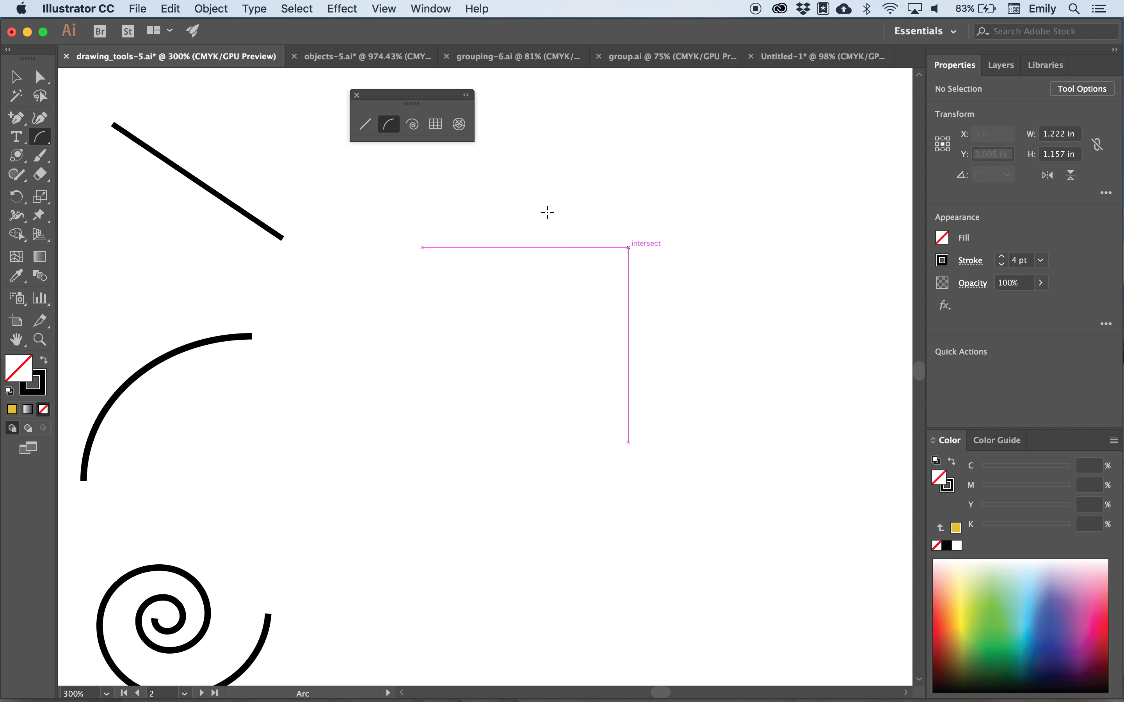
{"action": "left_click", "coordinate": [413, 124]}
{"action": "left_click_drag", "start_coordinate": [415, 107], "coordinate": [431, 442]}
{"action": "scroll", "coordinate": [488, 398], "scroll_direction": "down", "scroll_amount": 5}
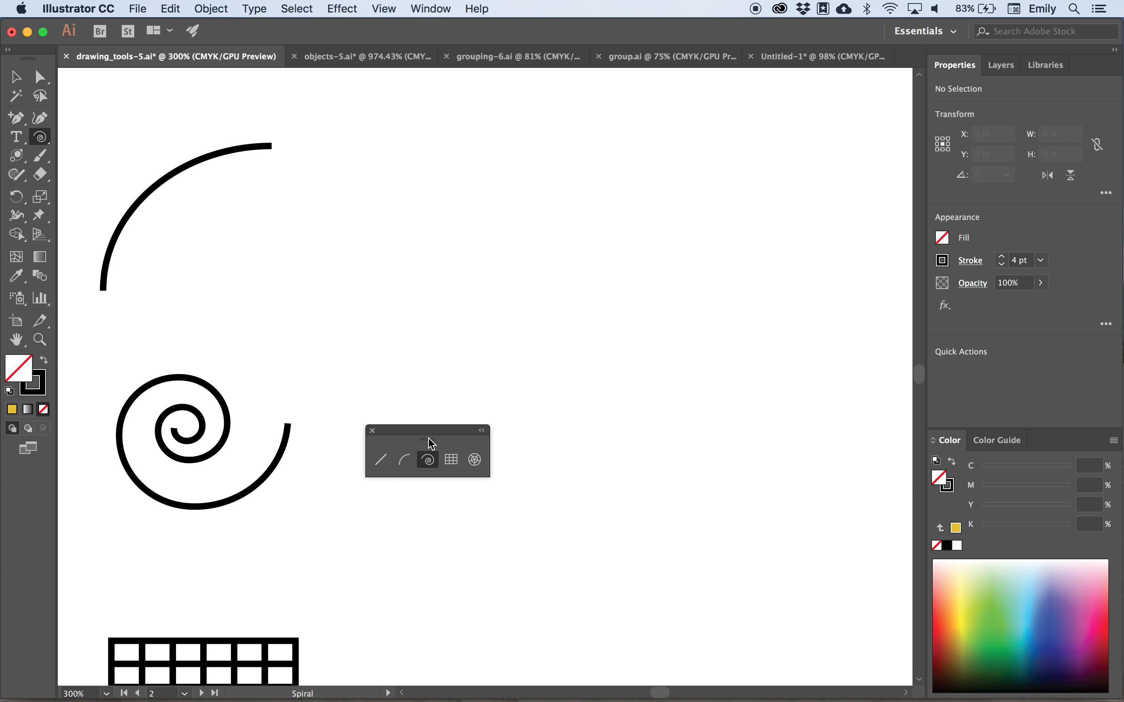
{"action": "left_click_drag", "start_coordinate": [407, 436], "coordinate": [228, 215]}
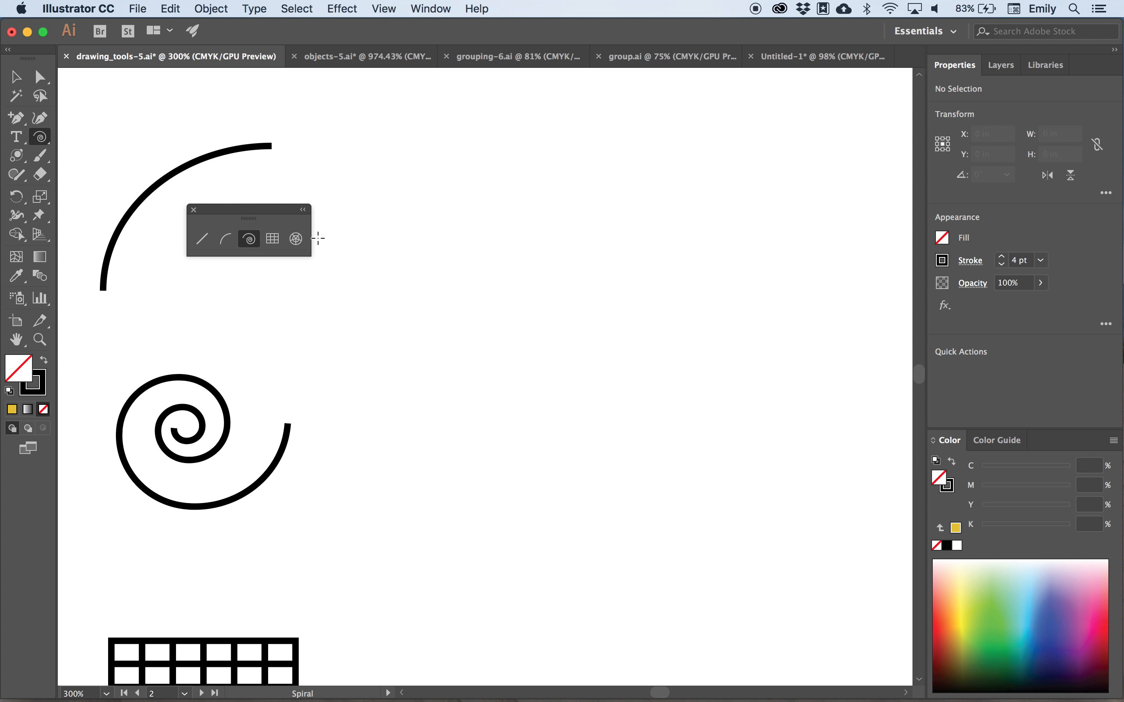
- Create a closed arc by dialog, 1.22 by 1.16 in, based along the X axis, slope 60 and Fill Arc enabled, and delete it
{"action": "left_click", "coordinate": [225, 238]}
{"action": "left_click_drag", "start_coordinate": [239, 213], "coordinate": [435, 280]}
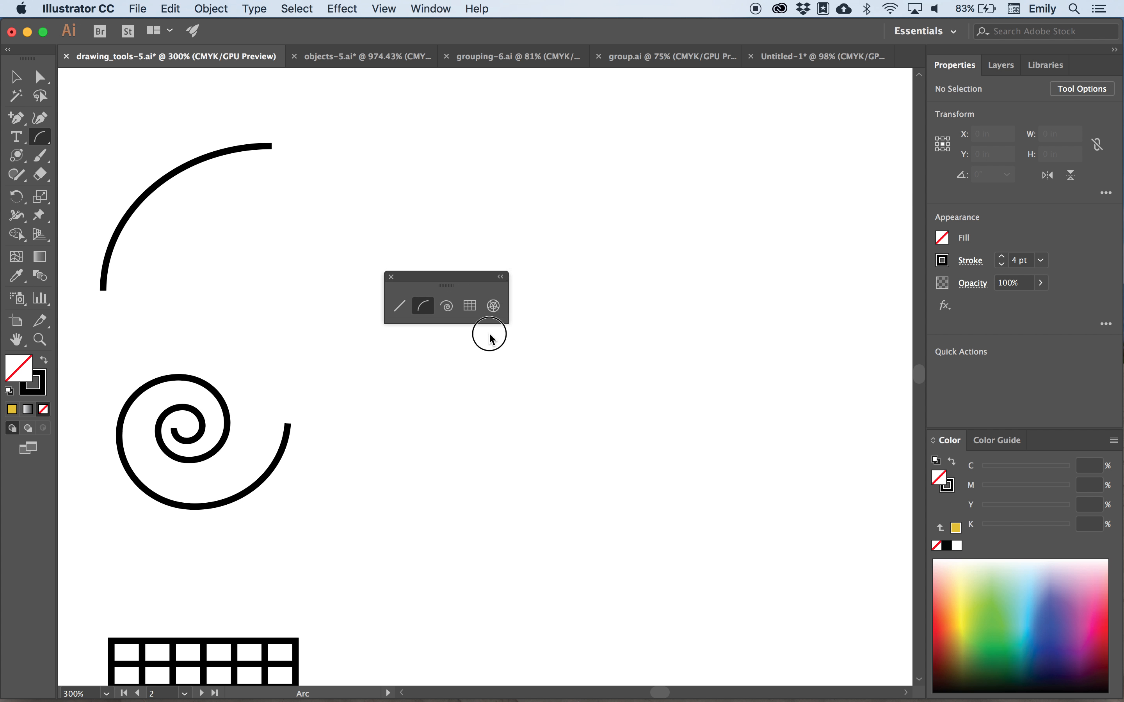
{"action": "left_click_drag", "start_coordinate": [490, 340], "coordinate": [493, 399]}
{"action": "left_click", "coordinate": [410, 181]}
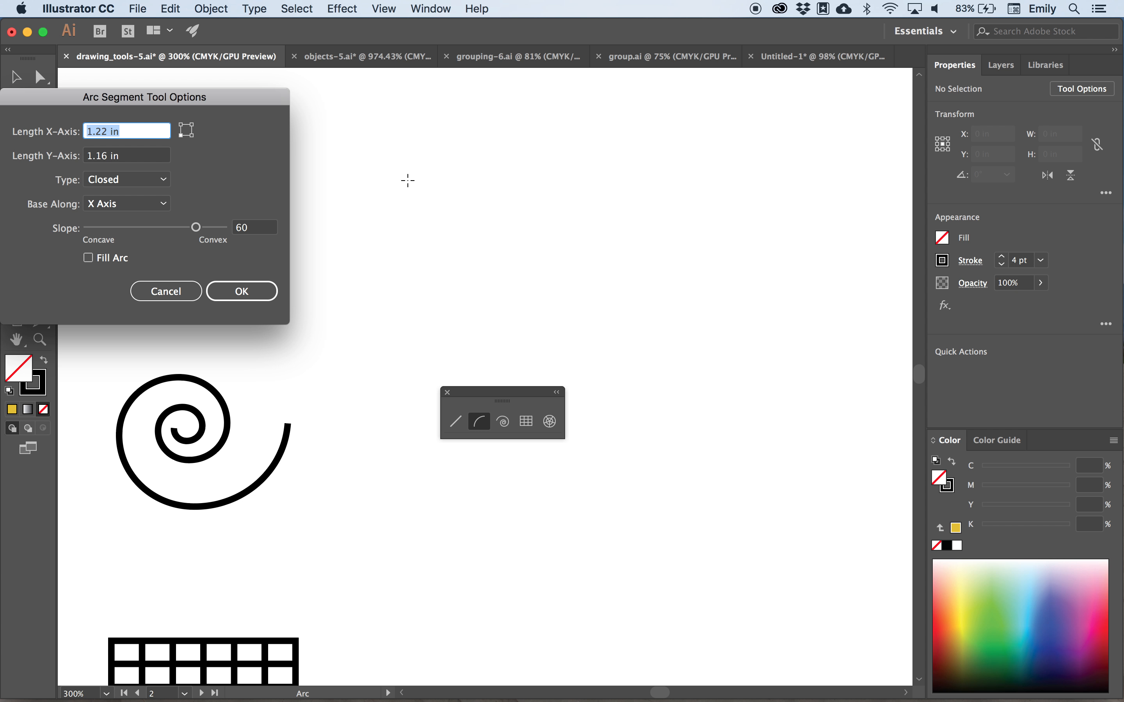
{"action": "left_click_drag", "start_coordinate": [175, 101], "coordinate": [659, 93]}
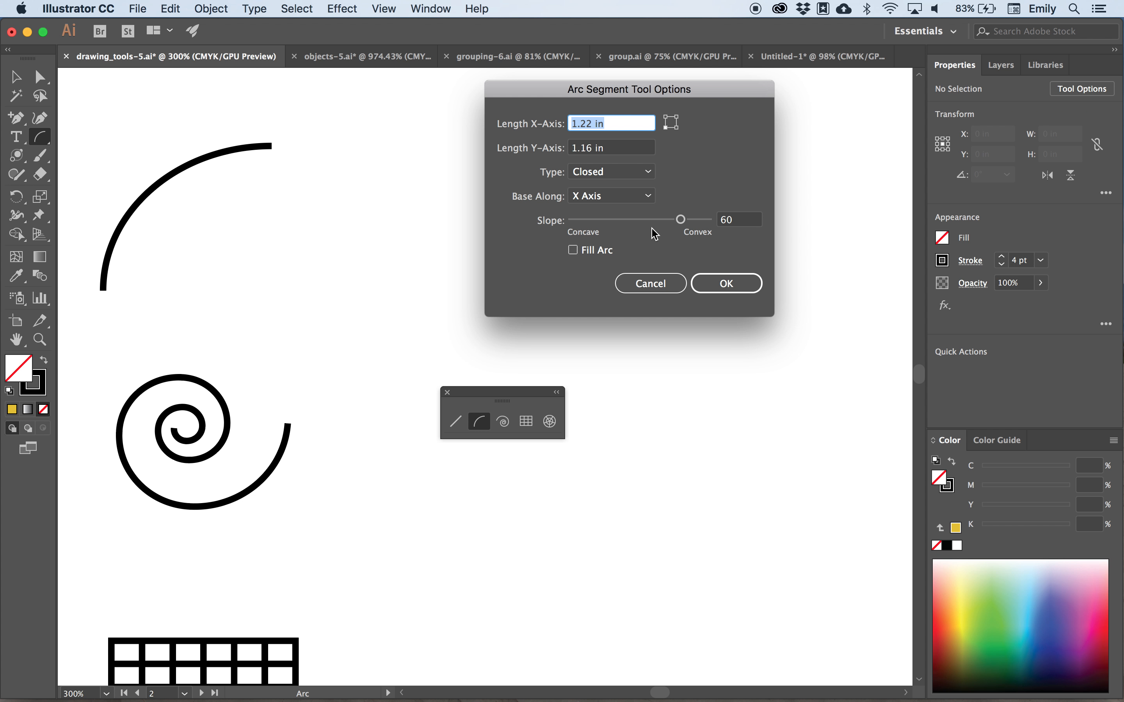
{"action": "left_click", "coordinate": [572, 251]}
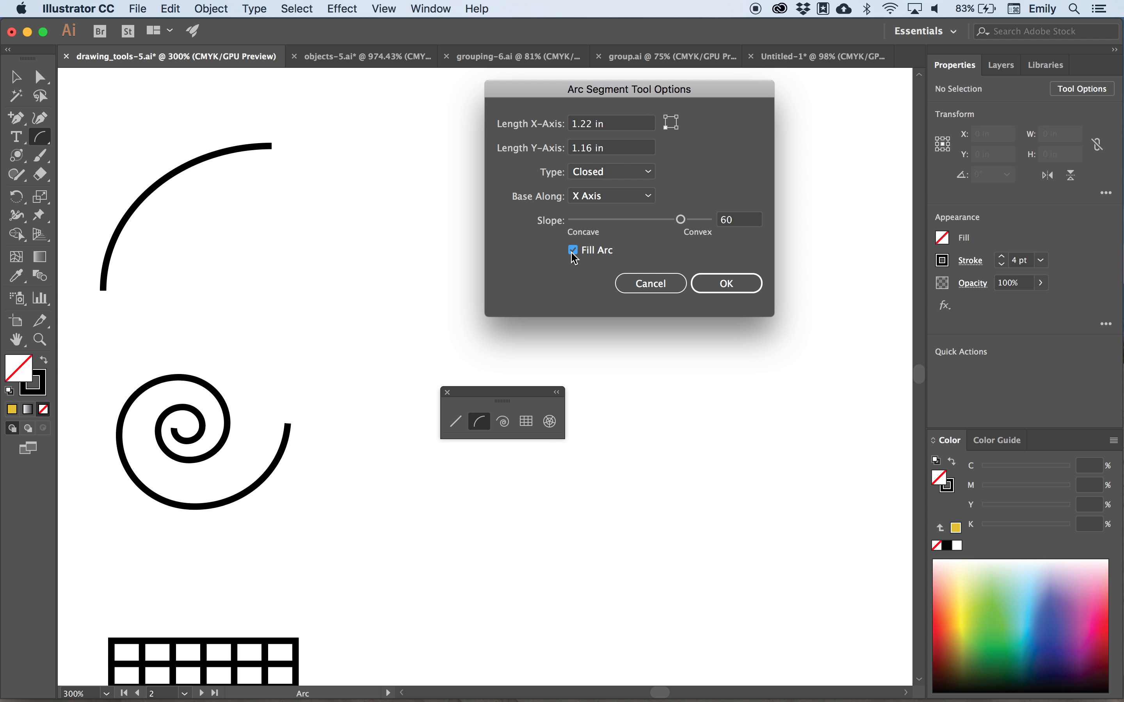
{"action": "left_click", "coordinate": [725, 290]}
{"action": "scroll", "coordinate": [618, 131], "scroll_direction": "up", "scroll_amount": 3}
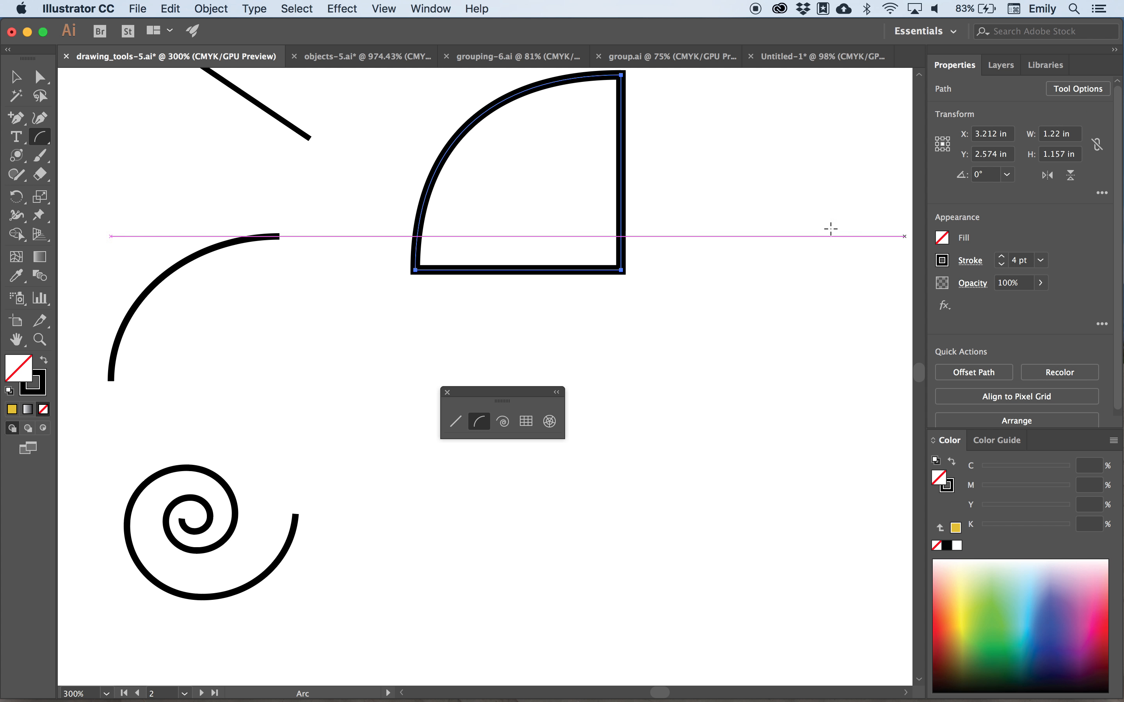
{"action": "key", "text": "Delete"}
- Move the floating line tools next to the sample arc and switch to the Spiral tool
{"action": "scroll", "coordinate": [497, 276], "scroll_direction": "down", "scroll_amount": 1}
{"action": "scroll", "coordinate": [498, 276], "scroll_direction": "down", "scroll_amount": 1}
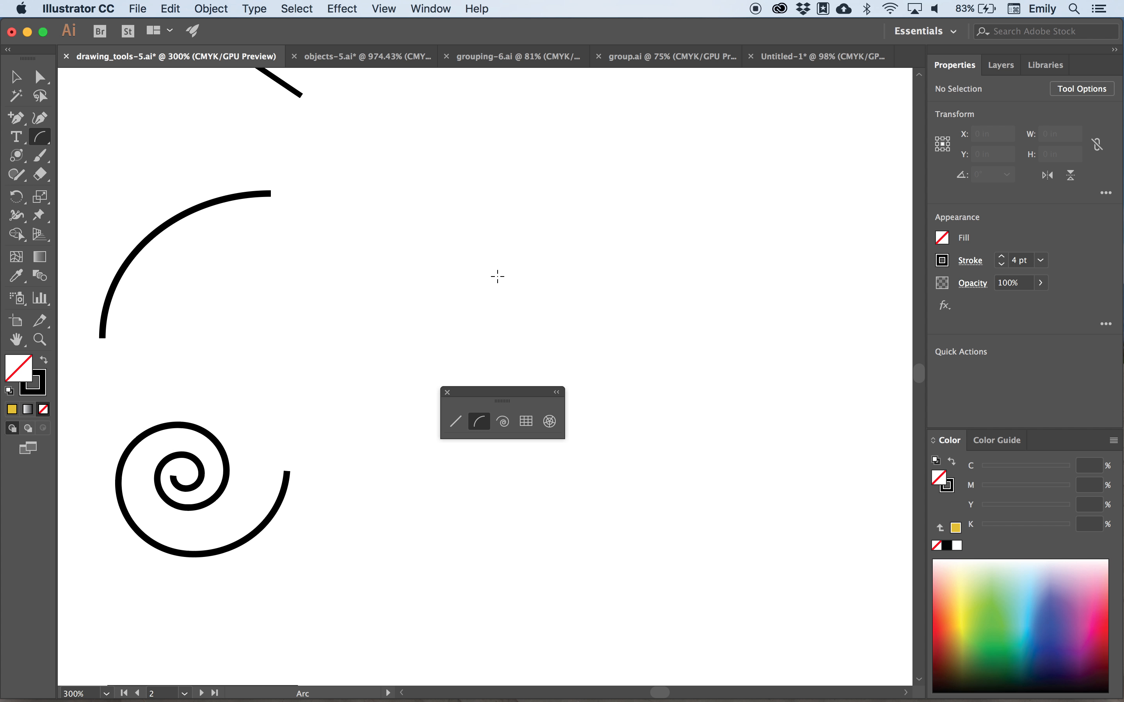
{"action": "left_click_drag", "start_coordinate": [496, 397], "coordinate": [251, 256]}
{"action": "left_click", "coordinate": [260, 279]}
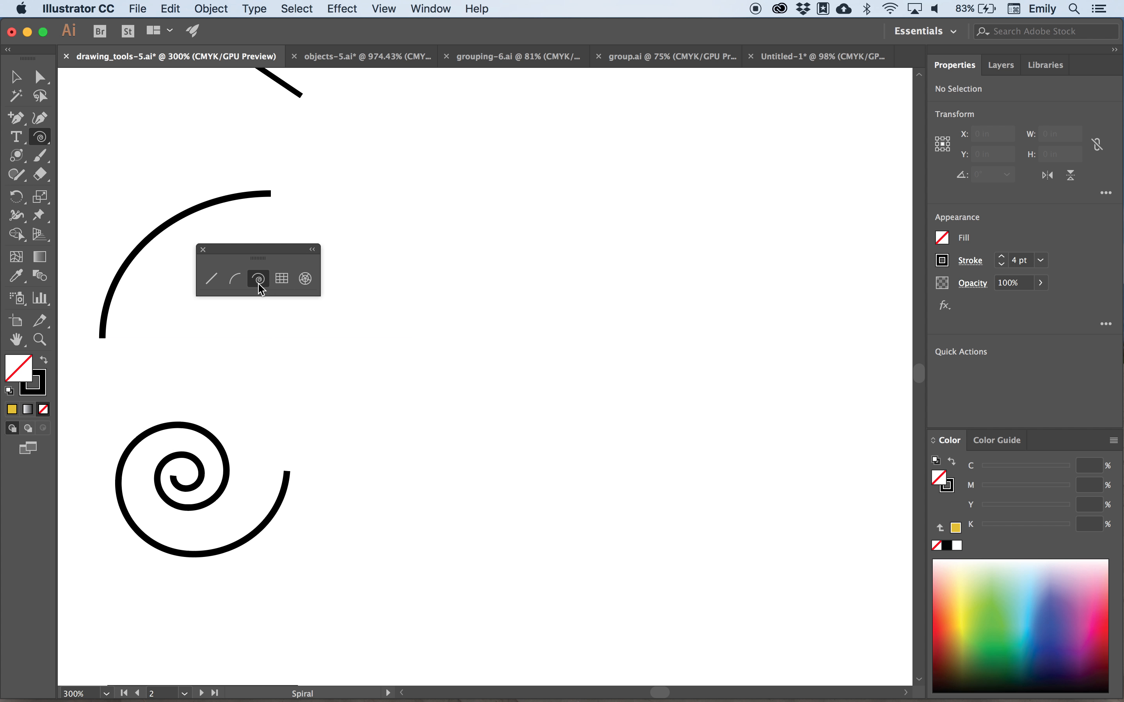
- Draw a spiral about 0.72 in wide and 0.90 in high beside the sample spiral, and undo it
{"action": "left_click_drag", "start_coordinate": [516, 354], "coordinate": [629, 421]}
{"action": "key", "text": "shift"}
{"action": "left_click_drag", "start_coordinate": [629, 421], "coordinate": [530, 272]}
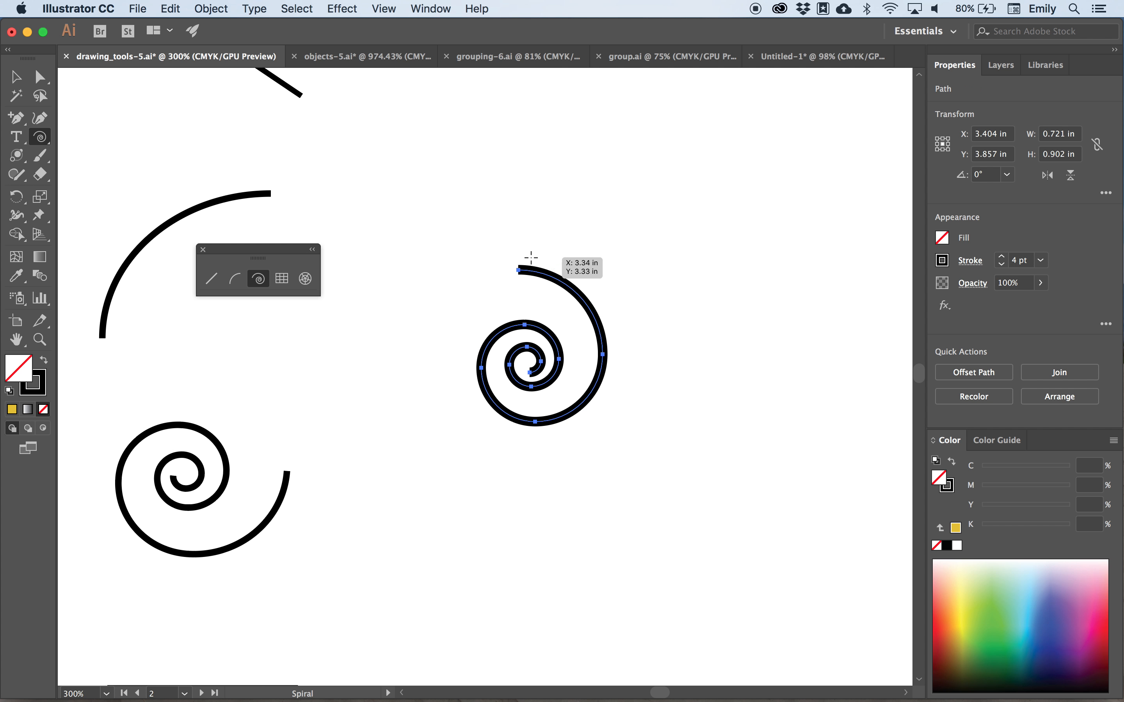
{"action": "key", "text": "super+z"}
- Start a spiral about 1.82 in wide and 1.75 in high beside the samples, adding segments until it has about five turns
{"action": "left_click_drag", "start_coordinate": [545, 317], "coordinate": [731, 321]}
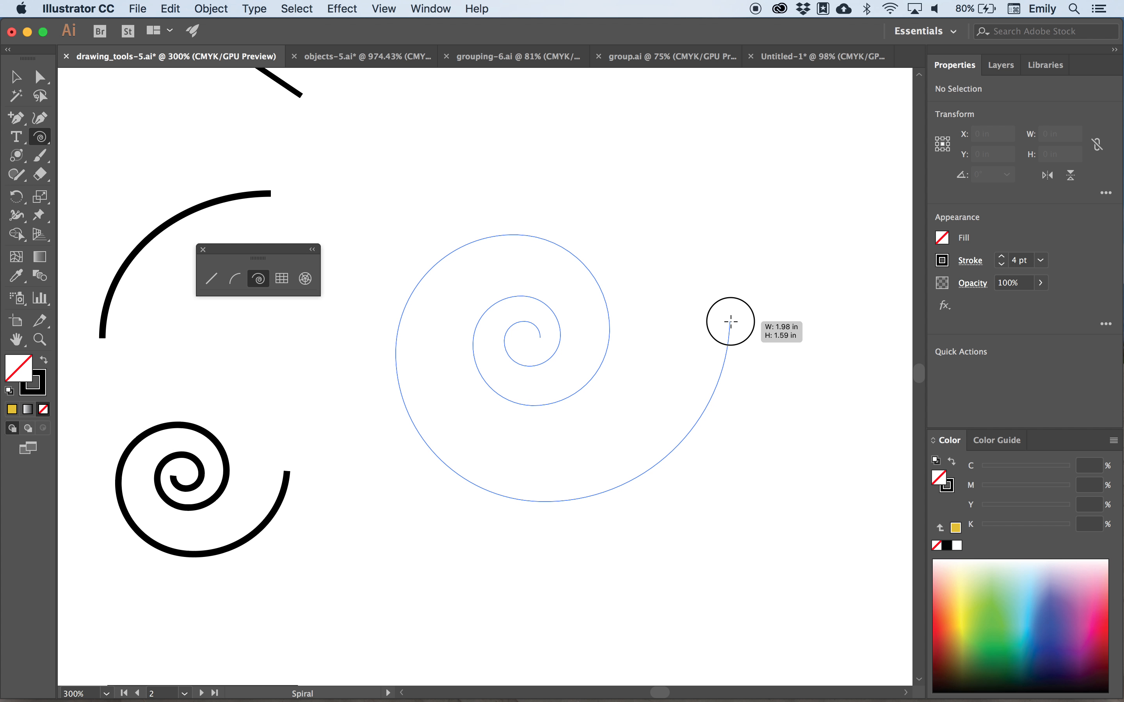
{"action": "key", "text": "Down"}
{"action": "key", "text": "Down"}
{"action": "key", "text": "Down"}
{"action": "key", "text": "Down"}
{"action": "left_click_drag", "start_coordinate": [730, 321], "coordinate": [731, 321]}
{"action": "key", "text": "Up"}
{"action": "key", "text": "Up"}
{"action": "key", "text": "Up"}
{"action": "key", "text": "Up"}
{"action": "key", "text": "Up"}
{"action": "left_click_drag", "start_coordinate": [730, 322], "coordinate": [711, 302]}
{"action": "left_click_drag", "start_coordinate": [707, 298], "coordinate": [701, 295]}
{"action": "key", "text": "Up"}
{"action": "key", "text": "Up"}
{"action": "key", "text": "Up"}
{"action": "key", "text": "Up"}
{"action": "key", "text": "Up"}
{"action": "key", "text": "Up"}
{"action": "key", "text": "Up"}
{"action": "key", "text": "Up"}
{"action": "key", "text": "Up"}
{"action": "key", "text": "Up"}
{"action": "key", "text": "Up"}
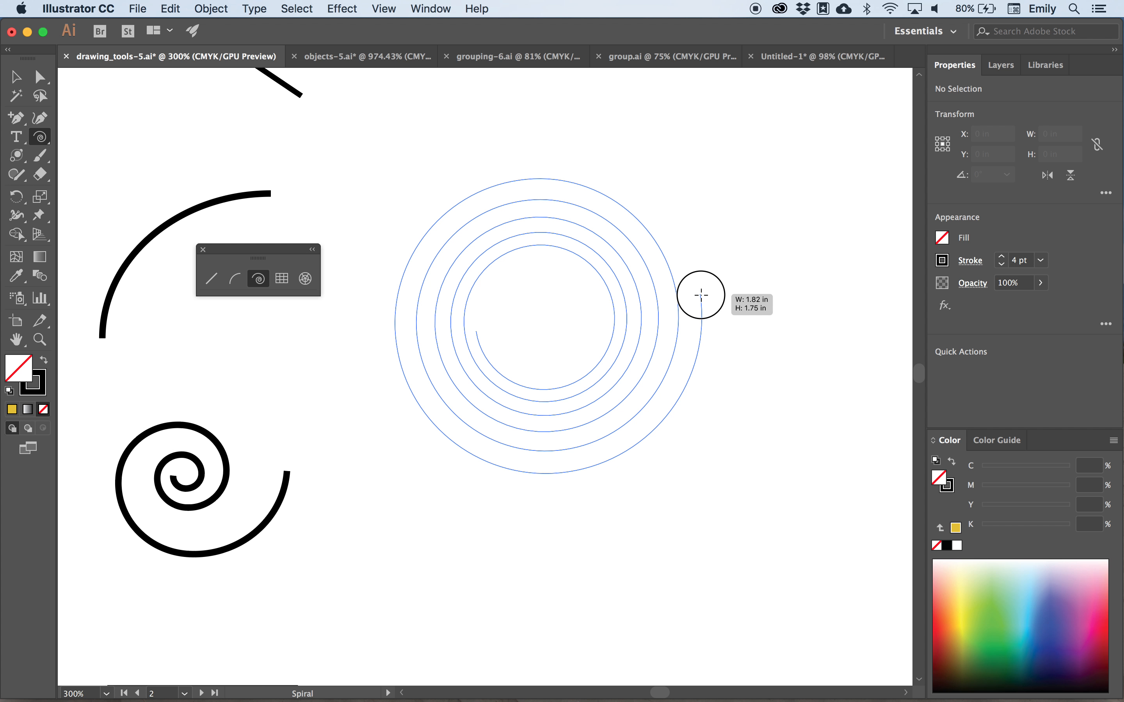
- Adjust the spiral's decay to 97.83% and its segments to 29, finishing it about 2.03 in wide and 1.98 in high
{"action": "mouse_move", "coordinate": [701, 295]}
{"action": "left_mouse_down"}
{"action": "mouse_move", "coordinate": [655, 297]}
{"action": "mouse_move", "coordinate": [721, 319]}
{"action": "mouse_move", "coordinate": [708, 317]}
{"action": "left_mouse_up"}
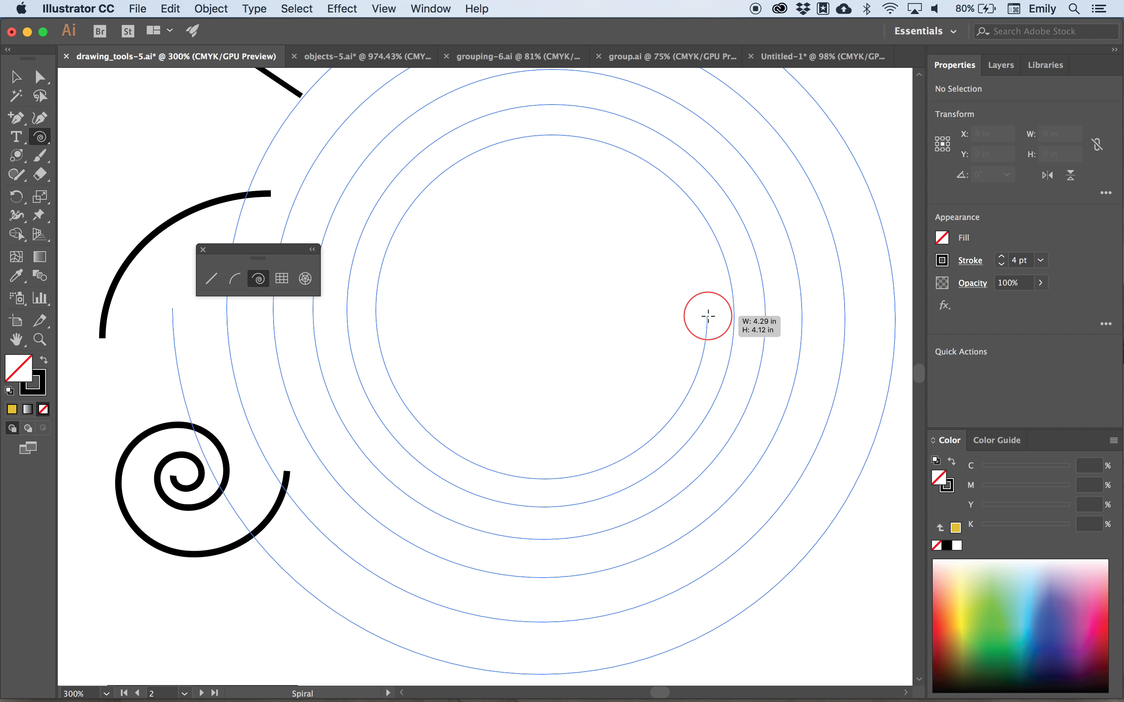
{"action": "mouse_move", "coordinate": [708, 316]}
{"action": "left_mouse_down"}
{"action": "mouse_move", "coordinate": [718, 320]}
{"action": "mouse_move", "coordinate": [709, 318]}
{"action": "left_mouse_up"}
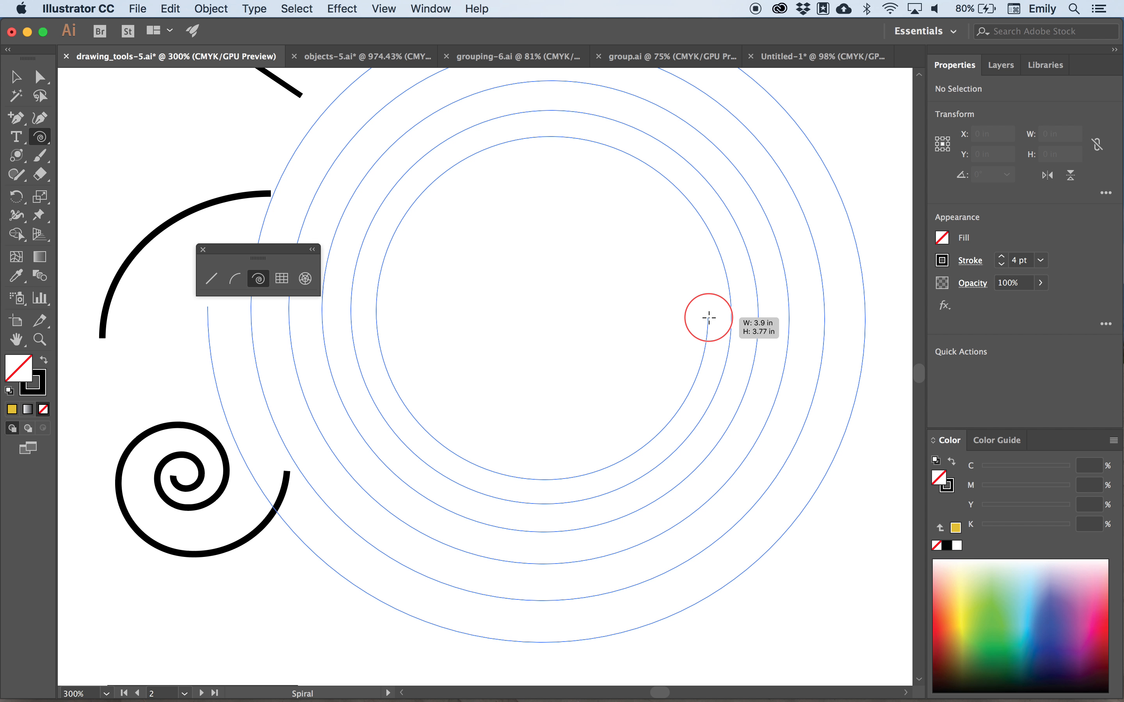
{"action": "left_click_drag", "start_coordinate": [709, 318], "coordinate": [709, 317]}
{"action": "key", "text": "Up"}
{"action": "key", "text": "Up"}
{"action": "key", "text": "Up"}
{"action": "key", "text": "Up"}
{"action": "key", "text": "Up"}
{"action": "key", "text": "Up"}
{"action": "left_click_drag", "start_coordinate": [708, 318], "coordinate": [718, 323]}
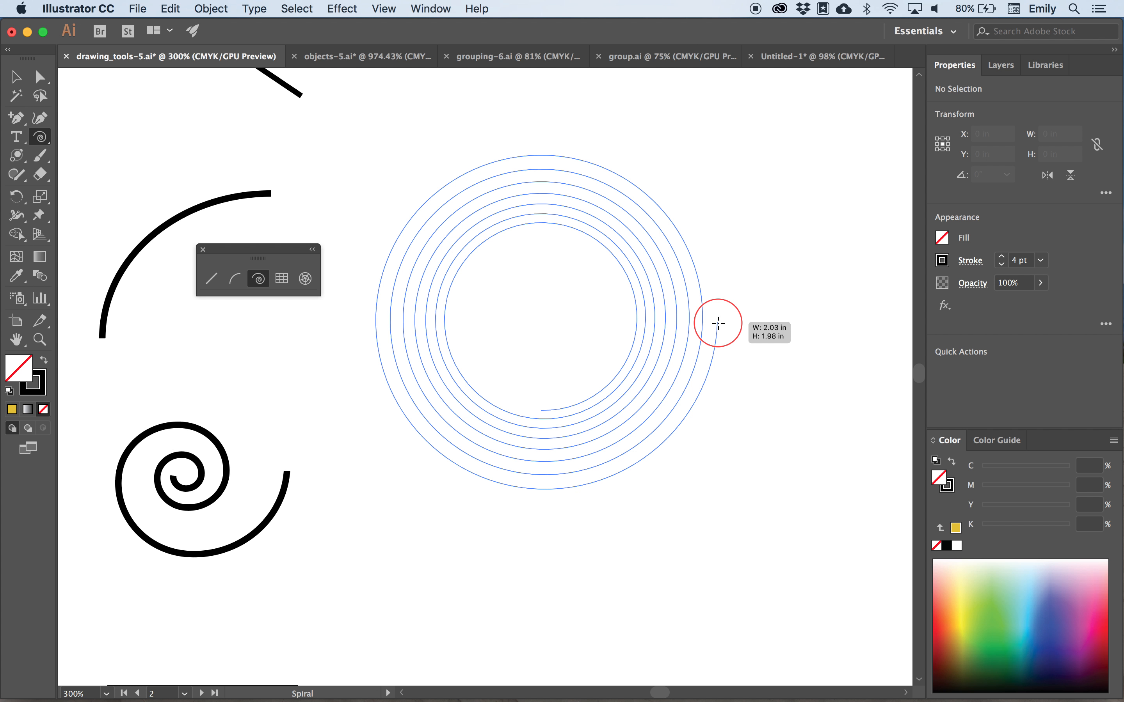
{"action": "left_click_drag", "start_coordinate": [718, 323], "coordinate": [718, 322]}
- Set the new spiral's stroke weight to 1 pt
{"action": "left_click", "coordinate": [1001, 264]}
{"action": "left_click", "coordinate": [1001, 264]}
{"action": "left_click", "coordinate": [1001, 264]}
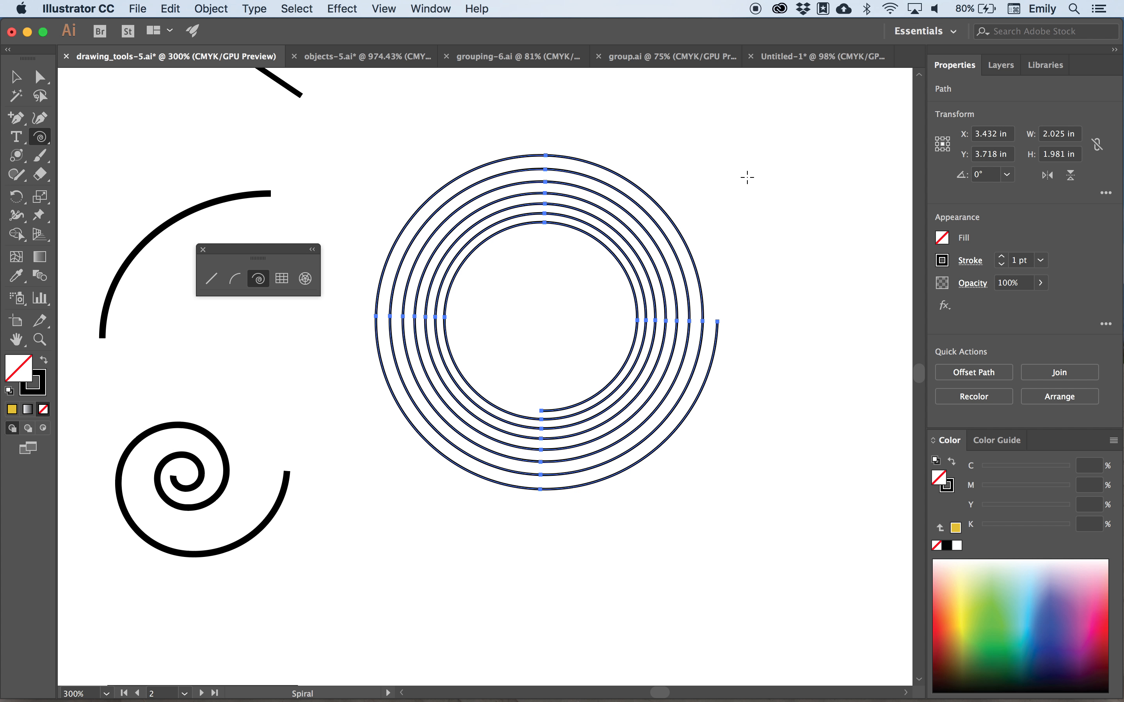
- Create a second spiral beside the first by dialog, with radius 1.0235 in, decay 97.83%, 29 segments and the opposite winding style
{"action": "scroll", "coordinate": [761, 210], "scroll_direction": "right", "scroll_amount": 5}
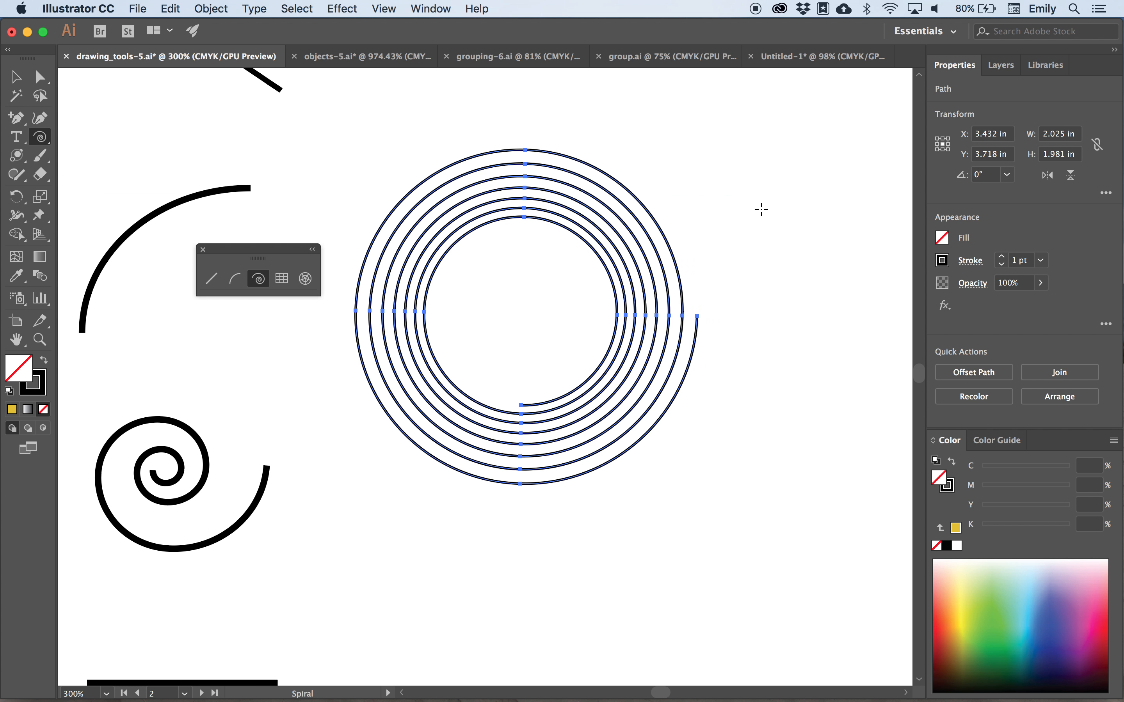
{"action": "left_click", "coordinate": [719, 251]}
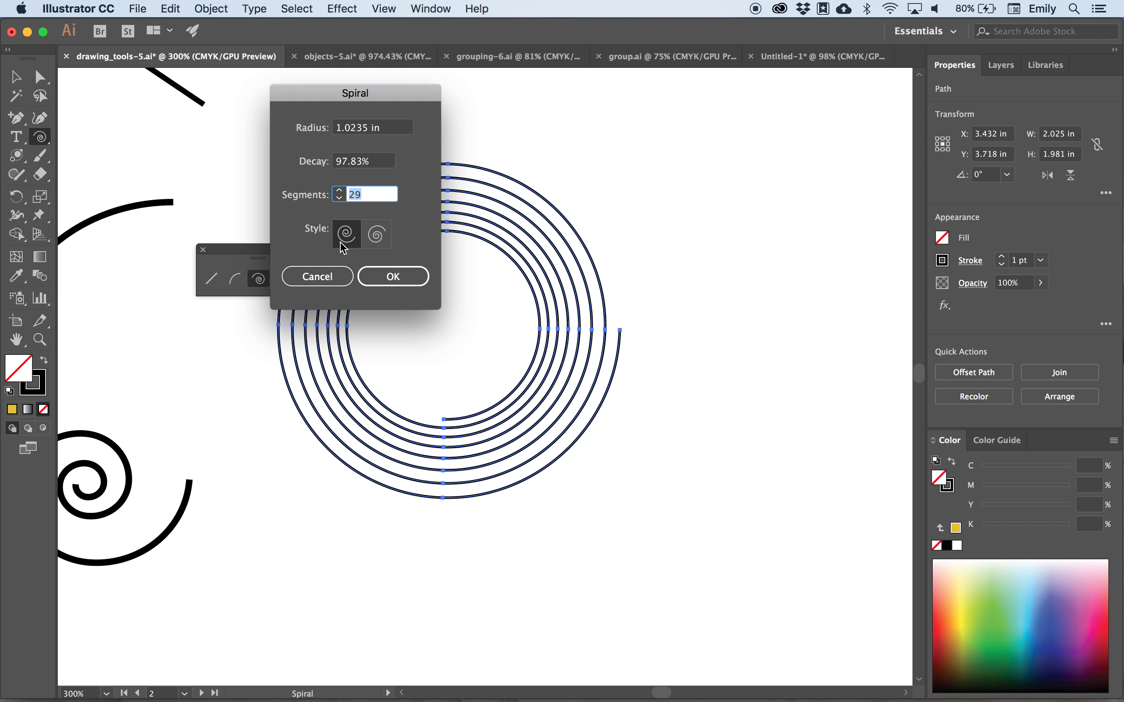
{"action": "left_click", "coordinate": [386, 239]}
{"action": "left_click", "coordinate": [398, 277]}
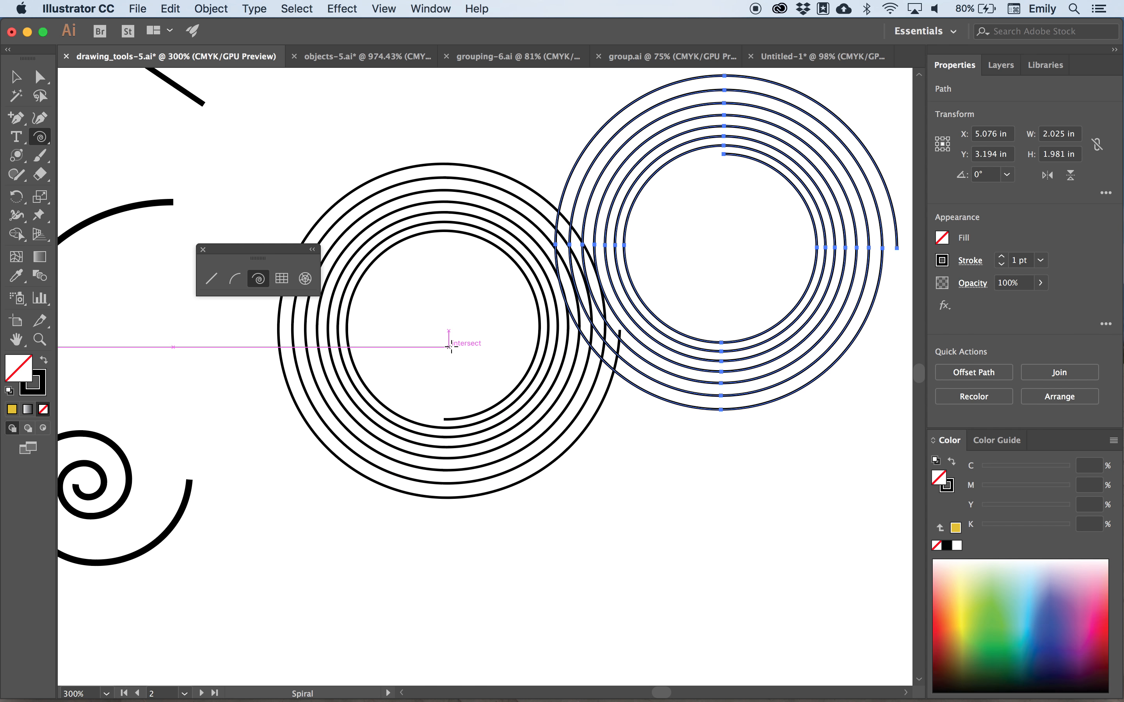
- Draw a rectangular grid about 1.91 in wide and 1.22 in high beside the sample grid, keeping the drawing in progress
{"action": "scroll", "coordinate": [439, 347], "scroll_direction": "down", "scroll_amount": 3}
{"action": "scroll", "coordinate": [439, 347], "scroll_direction": "left", "scroll_amount": 2}
{"action": "scroll", "coordinate": [439, 348], "scroll_direction": "down", "scroll_amount": 5}
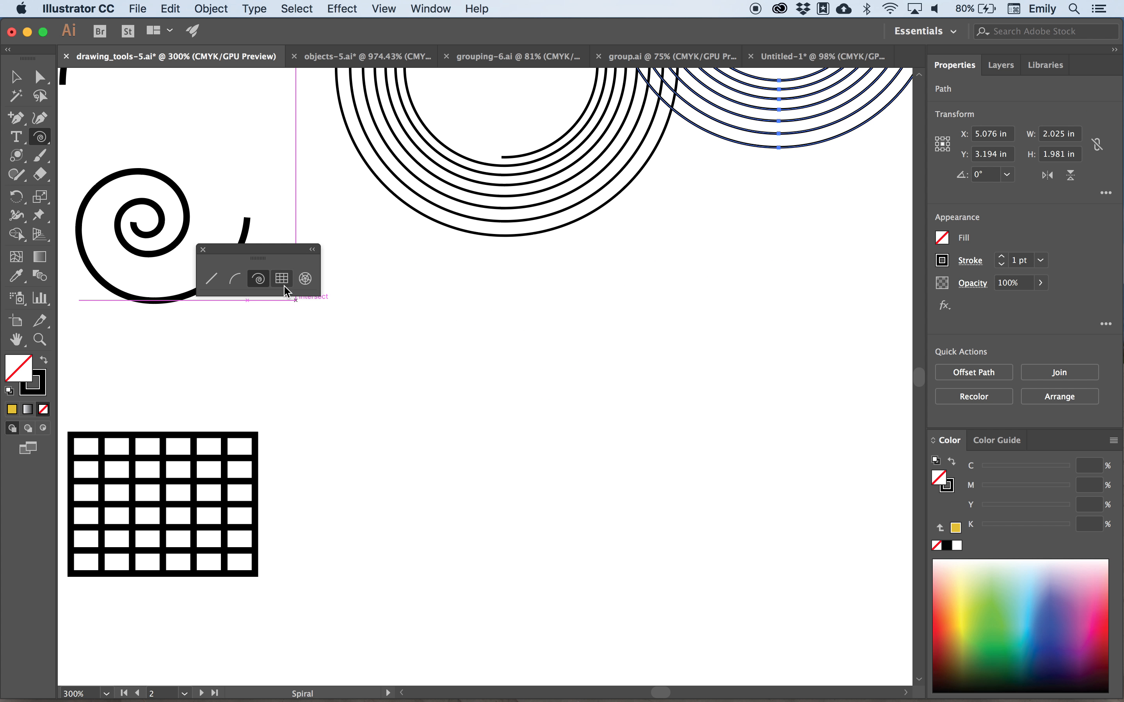
{"action": "left_click", "coordinate": [282, 279]}
{"action": "scroll", "coordinate": [379, 357], "scroll_direction": "down", "scroll_amount": 2}
{"action": "scroll", "coordinate": [380, 357], "scroll_direction": "left", "scroll_amount": 1}
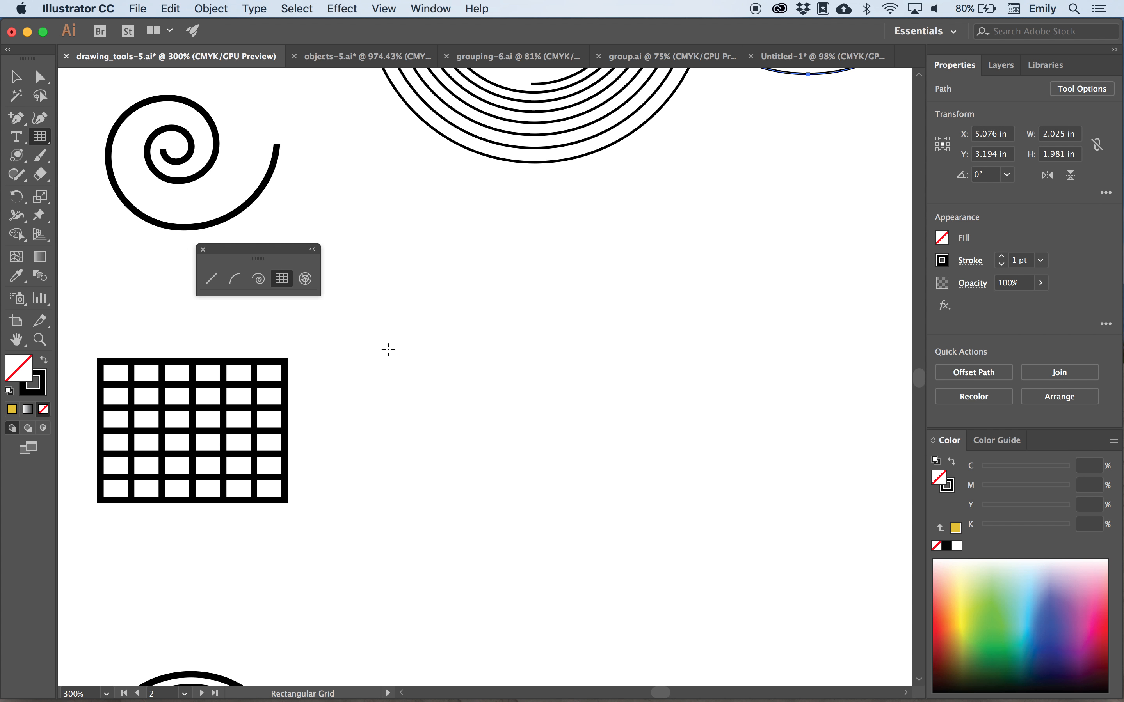
{"action": "left_click_drag", "start_coordinate": [419, 288], "coordinate": [731, 511]}
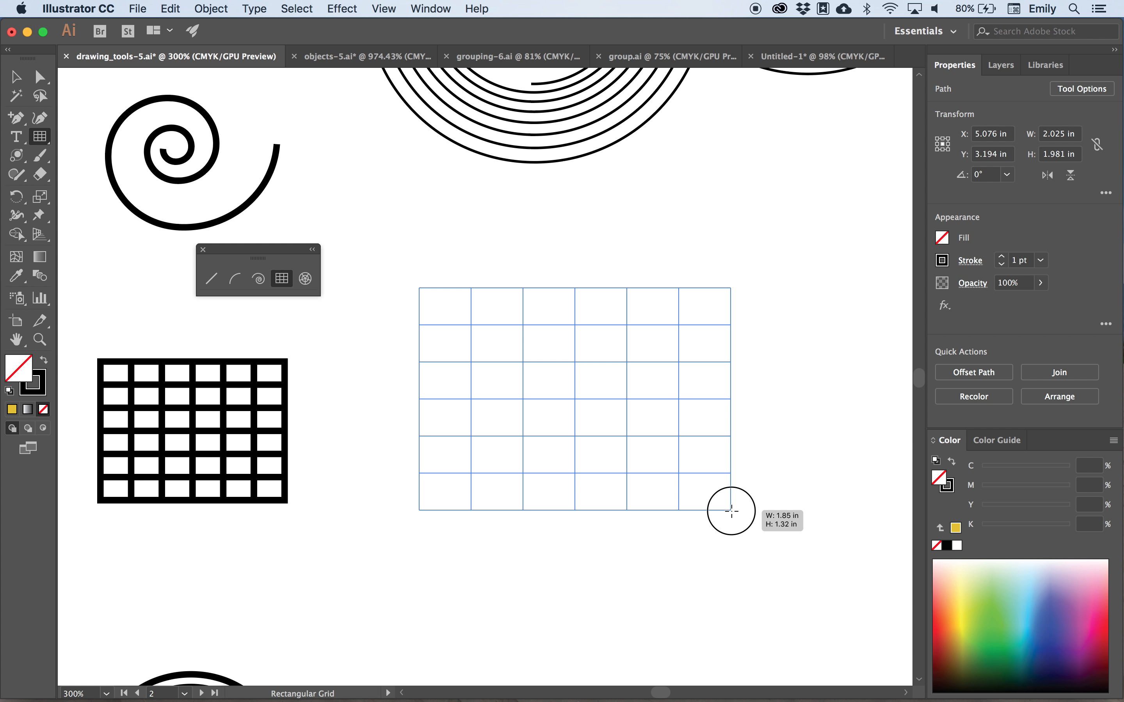
{"action": "mouse_move", "coordinate": [732, 510]}
{"action": "left_mouse_down"}
{"action": "mouse_move", "coordinate": [665, 414]}
{"action": "mouse_move", "coordinate": [726, 477]}
{"action": "mouse_move", "coordinate": [546, 412]}
{"action": "mouse_move", "coordinate": [690, 428]}
{"action": "mouse_move", "coordinate": [692, 472]}
{"action": "mouse_move", "coordinate": [612, 404]}
{"action": "mouse_move", "coordinate": [743, 493]}
{"action": "left_mouse_up"}
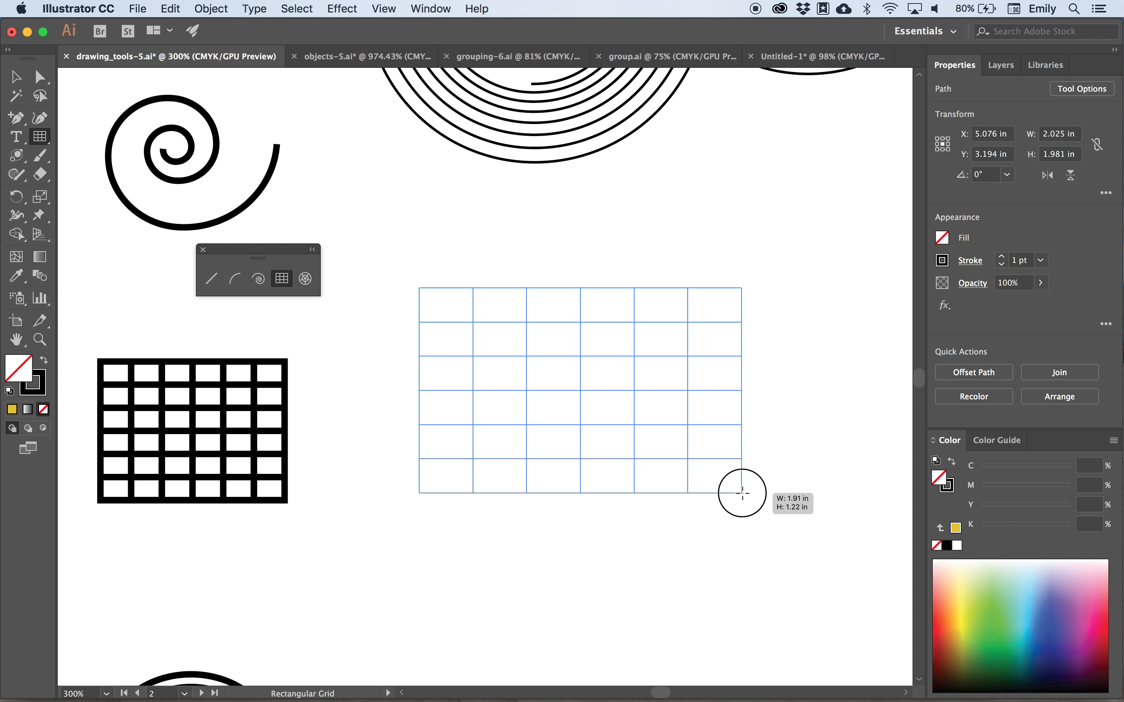
- Add four rows to the grid being drawn and remove them again
{"action": "key", "text": "Up"}
{"action": "key", "text": "Up"}
{"action": "key", "text": "Up"}
{"action": "key", "text": "Up"}
{"action": "mouse_move", "coordinate": [742, 493]}
{"action": "left_mouse_down"}
{"action": "mouse_move", "coordinate": [786, 535]}
{"action": "mouse_move", "coordinate": [763, 527]}
{"action": "mouse_move", "coordinate": [722, 477]}
{"action": "mouse_move", "coordinate": [695, 472]}
{"action": "mouse_move", "coordinate": [737, 490]}
{"action": "mouse_move", "coordinate": [728, 509]}
{"action": "mouse_move", "coordinate": [725, 488]}
{"action": "left_mouse_up"}
{"action": "key", "text": "Down"}
{"action": "key", "text": "Down"}
{"action": "key", "text": "Down"}
{"action": "key", "text": "Down"}
- Increase the grid to nine columns and finish it as a square about 1.59 in on each side
{"action": "key", "text": "Right"}
{"action": "key", "text": "Right"}
{"action": "key", "text": "Right"}
{"action": "key", "text": "Right"}
{"action": "key", "text": "Right"}
{"action": "key", "text": "Right"}
{"action": "key", "text": "Left"}
{"action": "key", "text": "Left"}
{"action": "key", "text": "Left"}
{"action": "key", "text": "Left"}
{"action": "key", "text": "Right"}
{"action": "key", "text": "shift"}
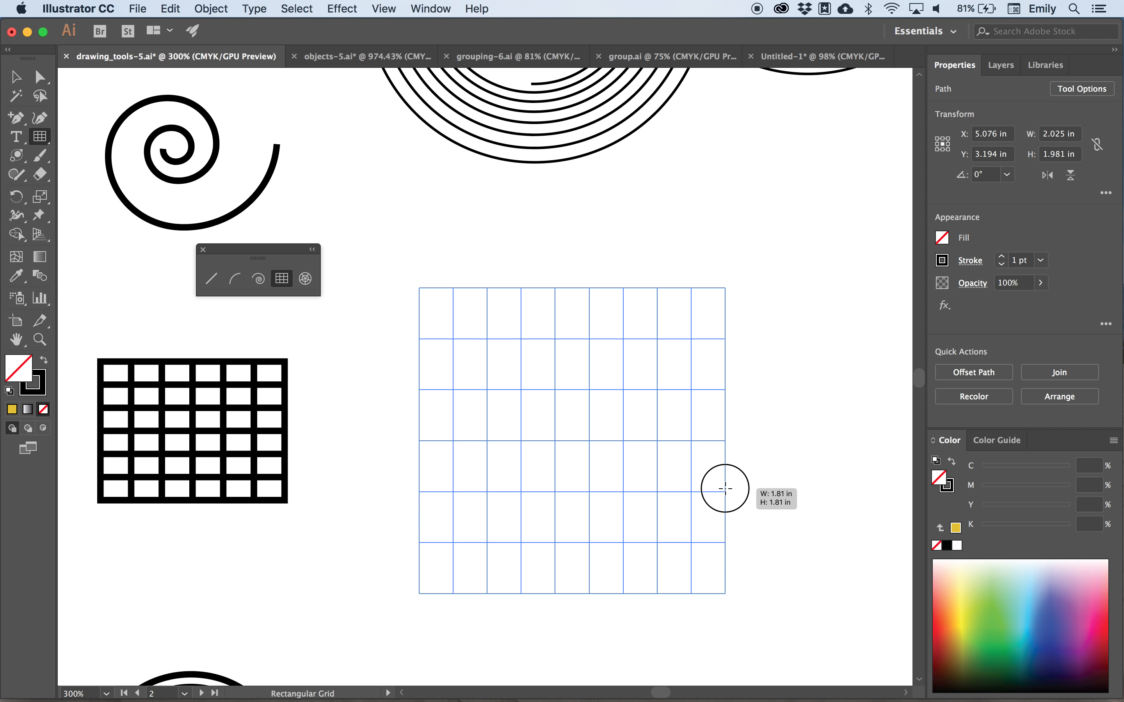
{"action": "left_click_drag", "start_coordinate": [726, 488], "coordinate": [688, 466]}
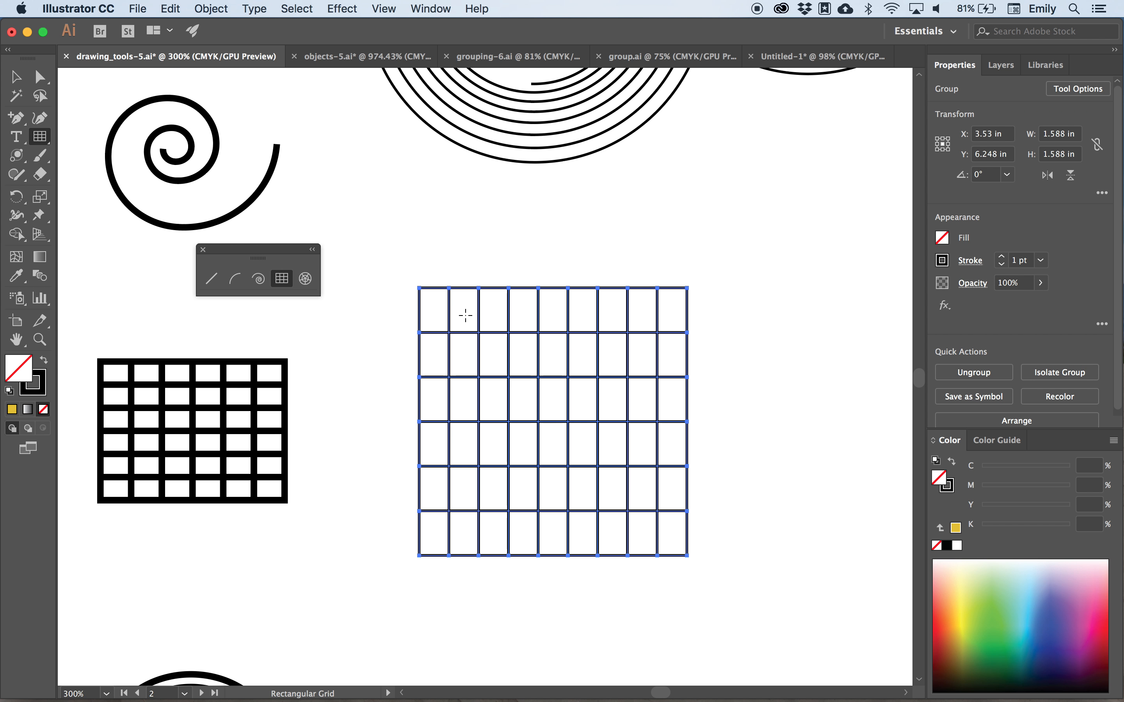
- Isolate the new grid group and move its third inner vertical line out to the right of the grid
{"action": "left_click", "coordinate": [16, 77]}
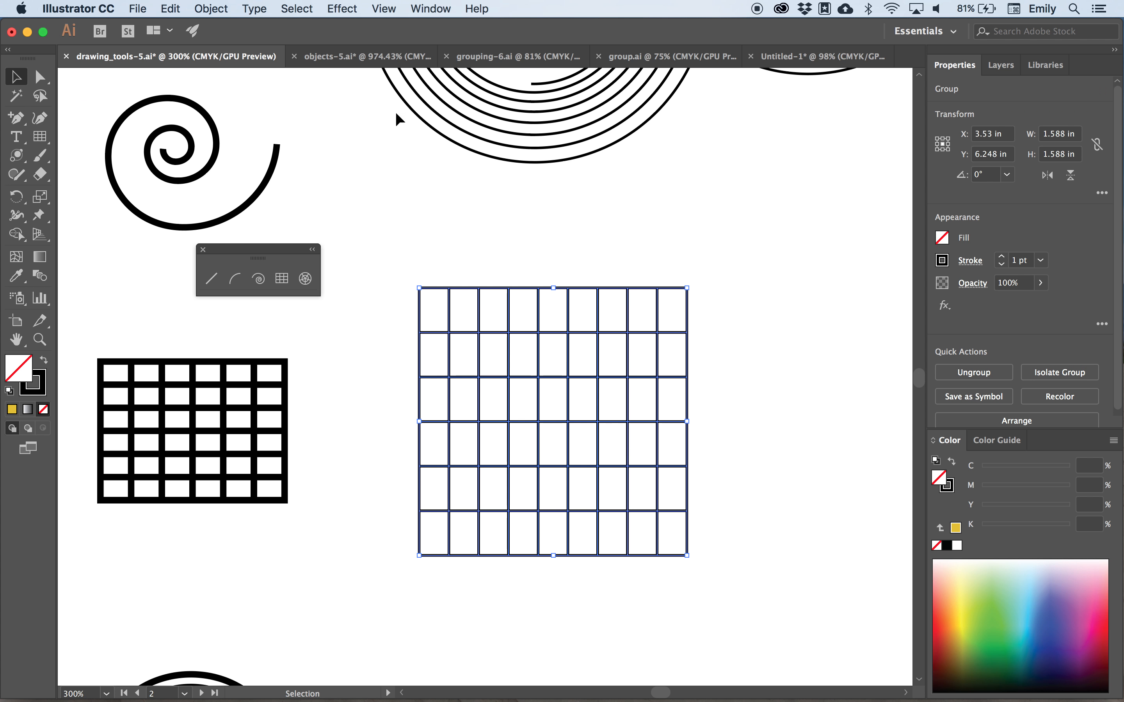
{"action": "double_click", "coordinate": [508, 311]}
{"action": "left_click_drag", "start_coordinate": [698, 305], "coordinate": [767, 306]}
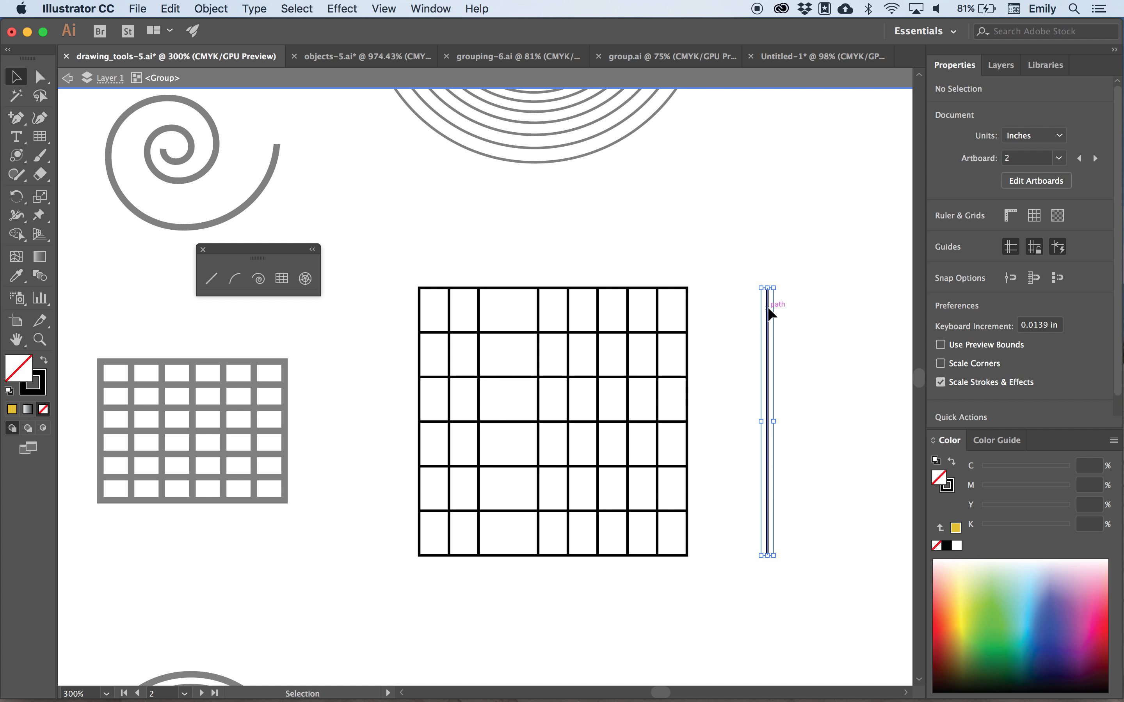
- Move the grid's top inner horizontal line above it and its outer frame to the left, and leave isolation mode
{"action": "left_click", "coordinate": [518, 332]}
{"action": "left_click_drag", "start_coordinate": [518, 332], "coordinate": [518, 200]}
{"action": "left_click", "coordinate": [508, 288]}
{"action": "left_click_drag", "start_coordinate": [507, 289], "coordinate": [420, 280]}
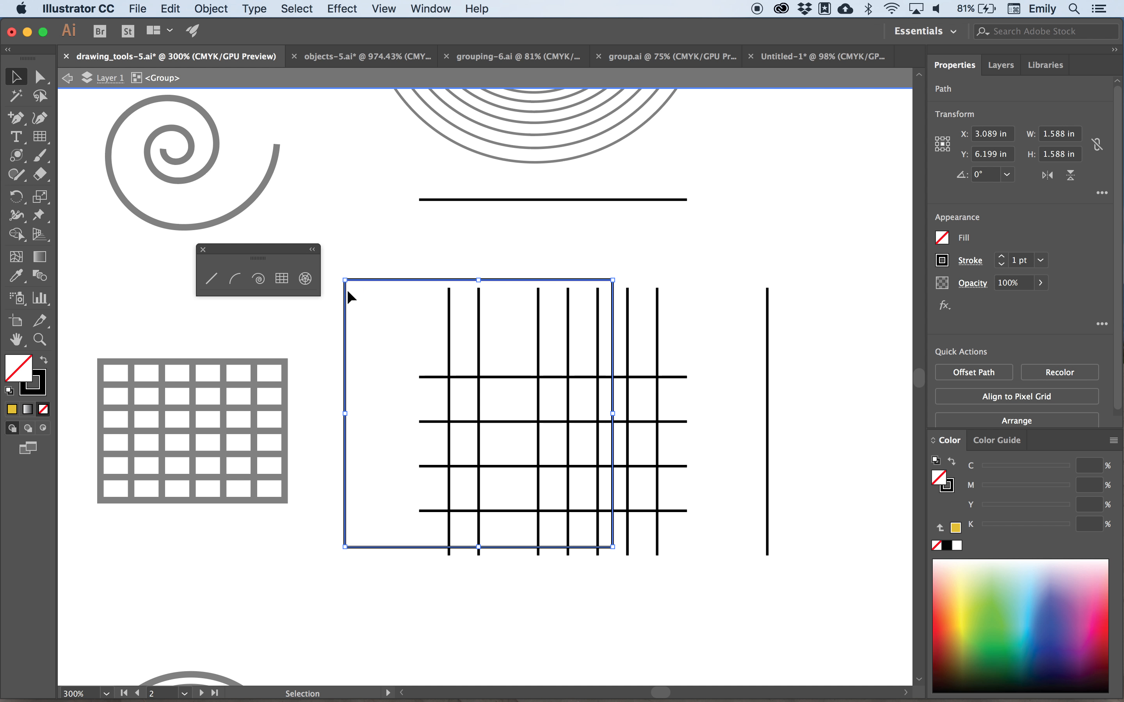
{"action": "double_click", "coordinate": [300, 327]}
- Start a polar grid to the right of the sample polar grid and adjust it to seven concentric dividers
{"action": "scroll", "coordinate": [300, 327], "scroll_direction": "down", "scroll_amount": 5}
{"action": "scroll", "coordinate": [301, 327], "scroll_direction": "down", "scroll_amount": 3}
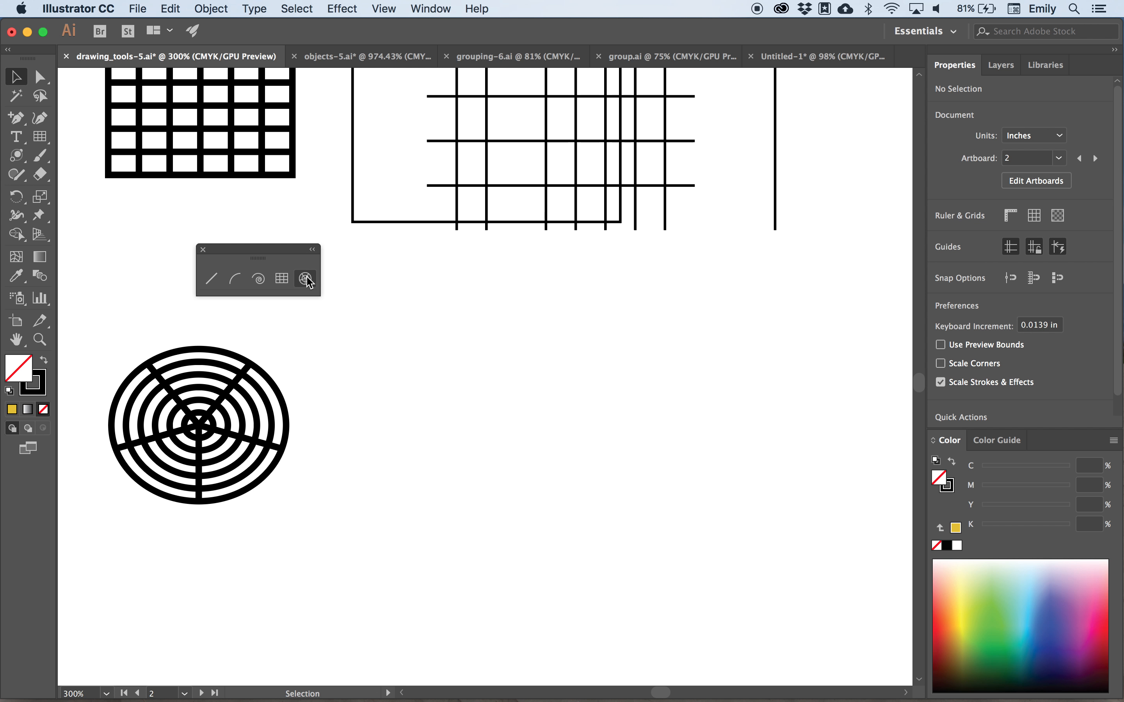
{"action": "left_click", "coordinate": [306, 280]}
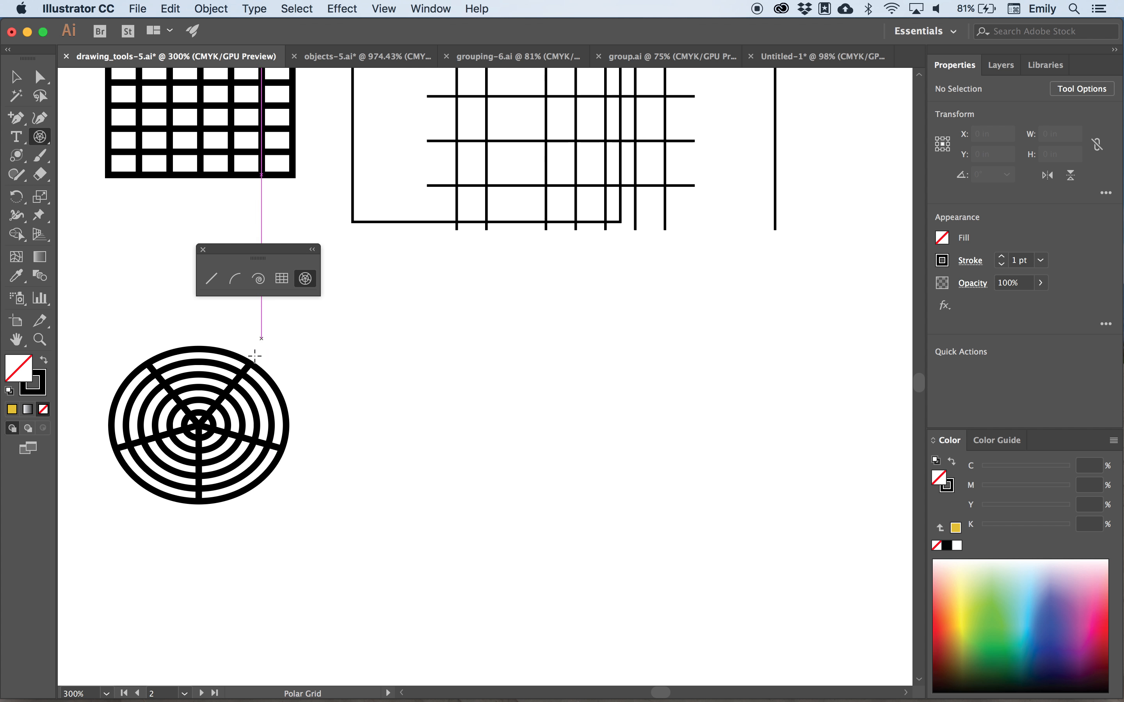
{"action": "left_click_drag", "start_coordinate": [459, 382], "coordinate": [613, 491]}
{"action": "key", "text": "Up"}
{"action": "key", "text": "Up"}
{"action": "key", "text": "Up"}
{"action": "key", "text": "Up"}
{"action": "left_click_drag", "start_coordinate": [613, 491], "coordinate": [676, 569]}
{"action": "key", "text": "Down"}
{"action": "key", "text": "Down"}
{"action": "key", "text": "Down"}
- Increase the polar grid to 14 radial dividers and finish it about 1.29 in wide and 1.10 in high
{"action": "key", "text": "Right"}
{"action": "key", "text": "Right"}
{"action": "key", "text": "Right"}
{"action": "key", "text": "Right"}
{"action": "key", "text": "Right"}
{"action": "key", "text": "Right"}
{"action": "key", "text": "Right"}
{"action": "key", "text": "Right"}
{"action": "key", "text": "Right"}
{"action": "key", "text": "Right"}
{"action": "left_click_drag", "start_coordinate": [676, 568], "coordinate": [676, 568]}
- Create a second polar grid to the right of the first through the tool options, with the radial dividers skewed 225%
{"action": "scroll", "coordinate": [693, 474], "scroll_direction": "right", "scroll_amount": 4}
{"action": "scroll", "coordinate": [694, 474], "scroll_direction": "down", "scroll_amount": 1}
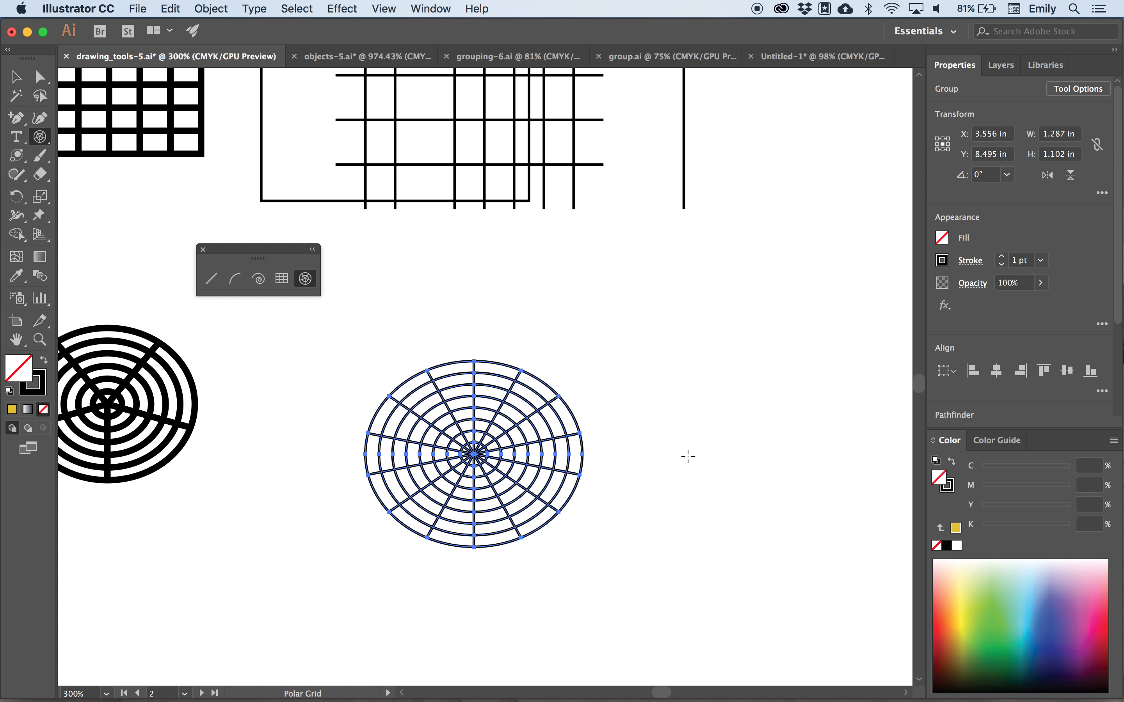
{"action": "left_click", "coordinate": [723, 365]}
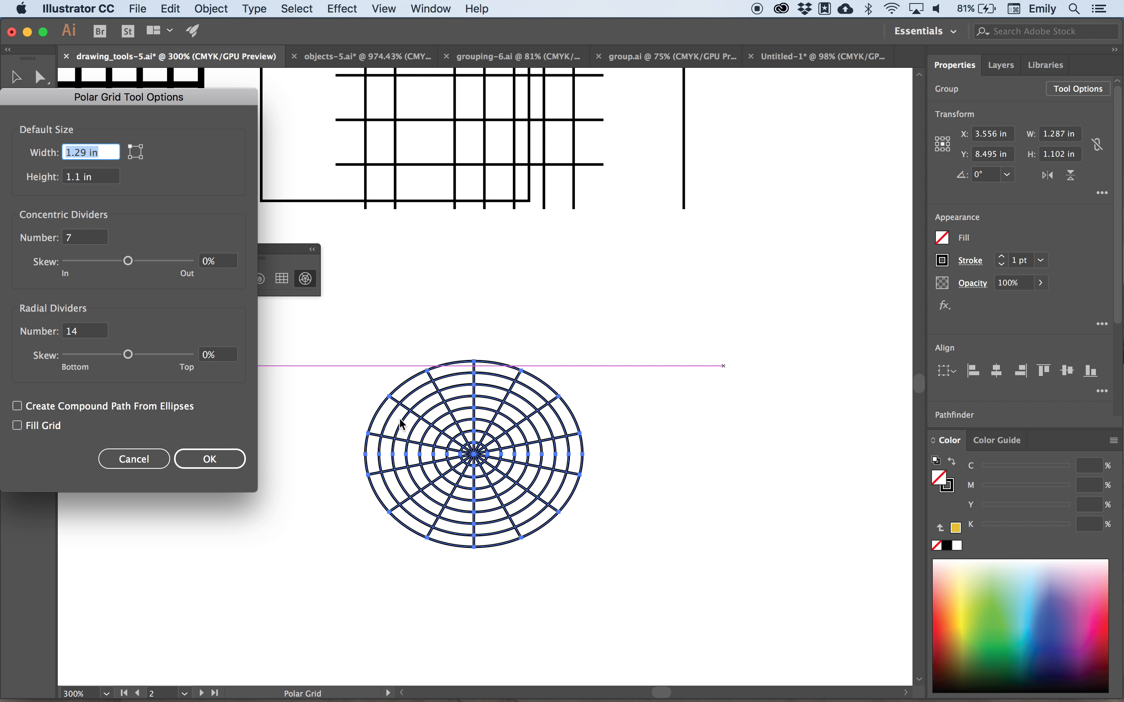
{"action": "left_click", "coordinate": [154, 355]}
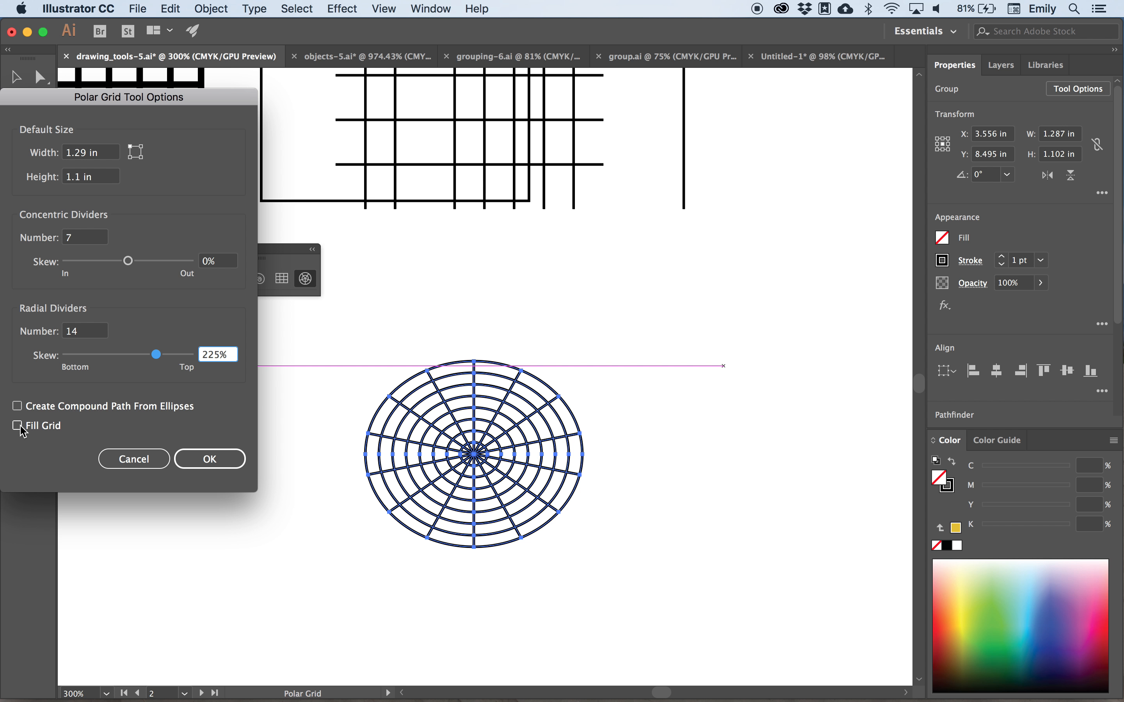
{"action": "left_click", "coordinate": [212, 458]}
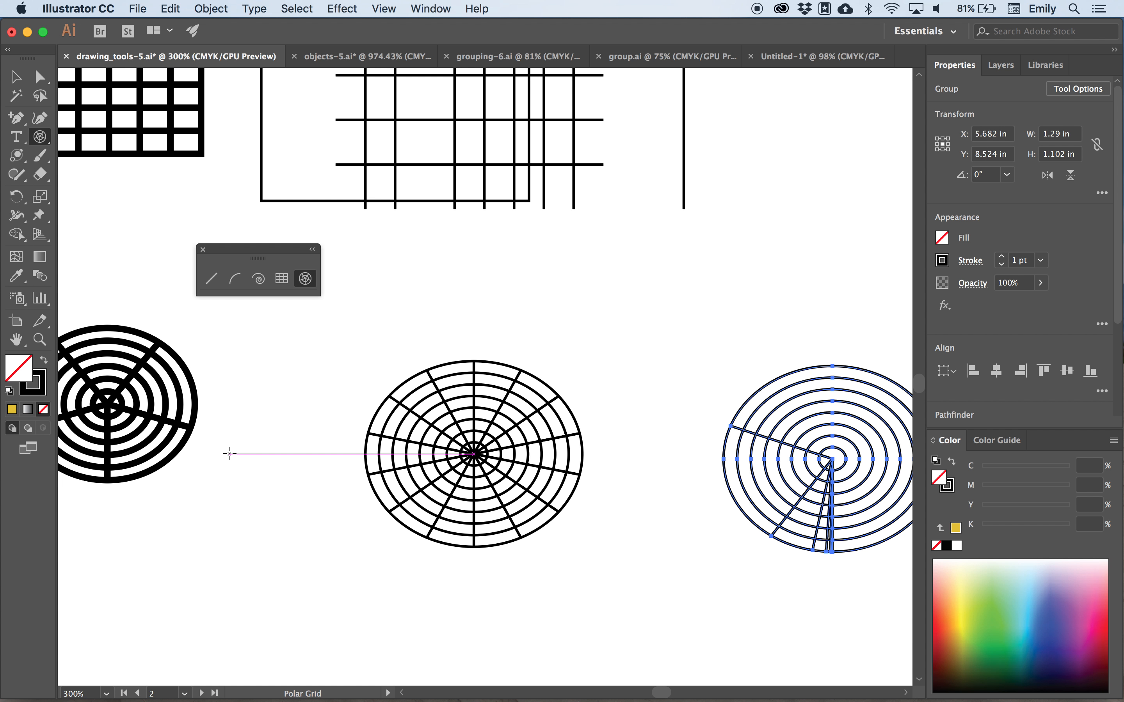
- Create a 1.59 in square rectangular grid right of the pulled-apart grid, with horizontal dividers skewed 238% and vertical dividers 256%
{"action": "scroll", "coordinate": [796, 462], "scroll_direction": "right", "scroll_amount": 2}
{"action": "scroll", "coordinate": [796, 462], "scroll_direction": "down", "scroll_amount": 1}
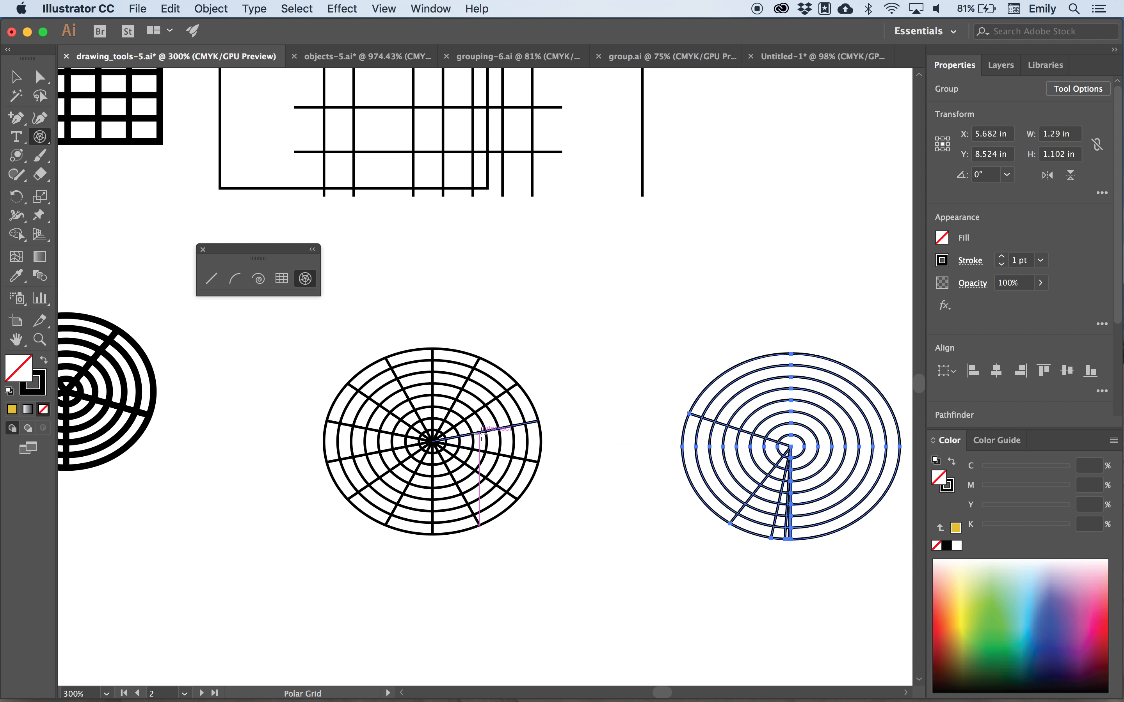
{"action": "scroll", "coordinate": [649, 333], "scroll_direction": "up", "scroll_amount": 1}
{"action": "scroll", "coordinate": [648, 332], "scroll_direction": "up", "scroll_amount": 10}
{"action": "scroll", "coordinate": [648, 332], "scroll_direction": "right", "scroll_amount": 5}
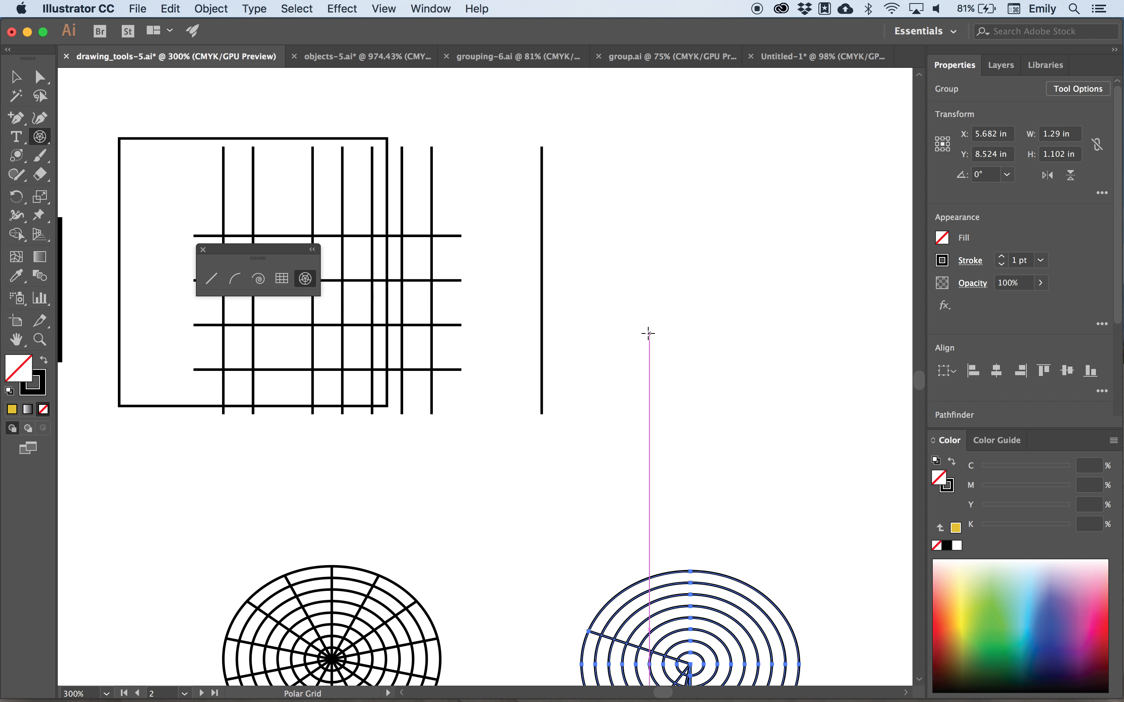
{"action": "double_click", "coordinate": [281, 279]}
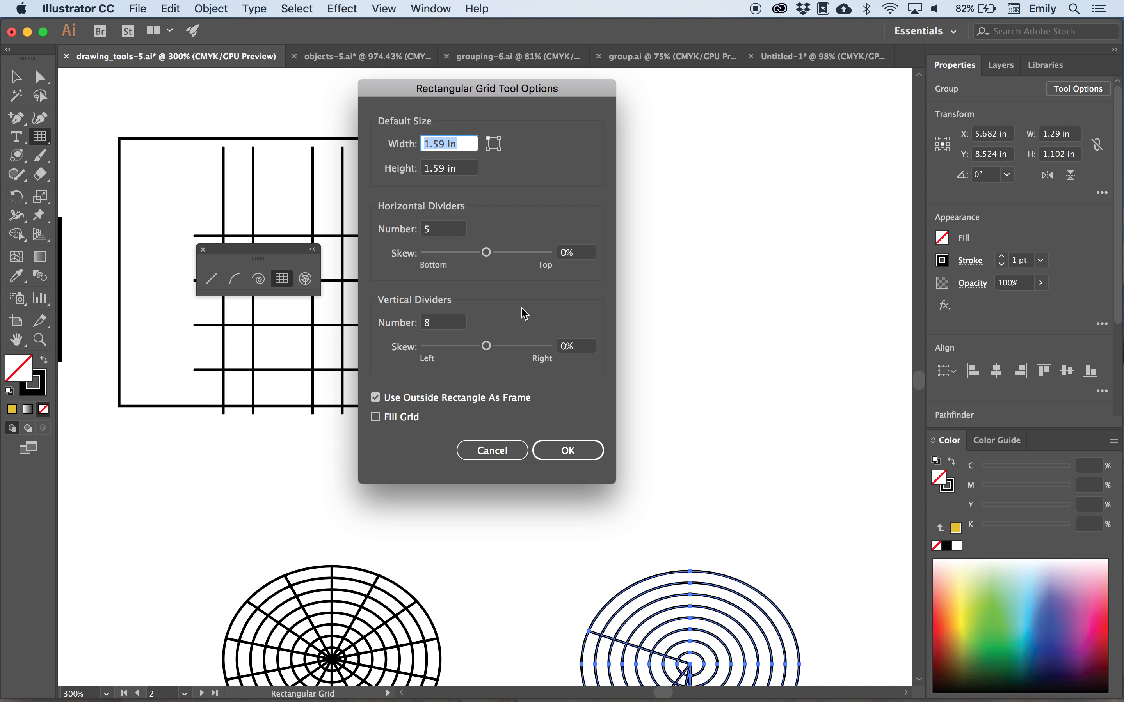
{"action": "left_click", "coordinate": [516, 252]}
{"action": "left_click", "coordinate": [517, 346]}
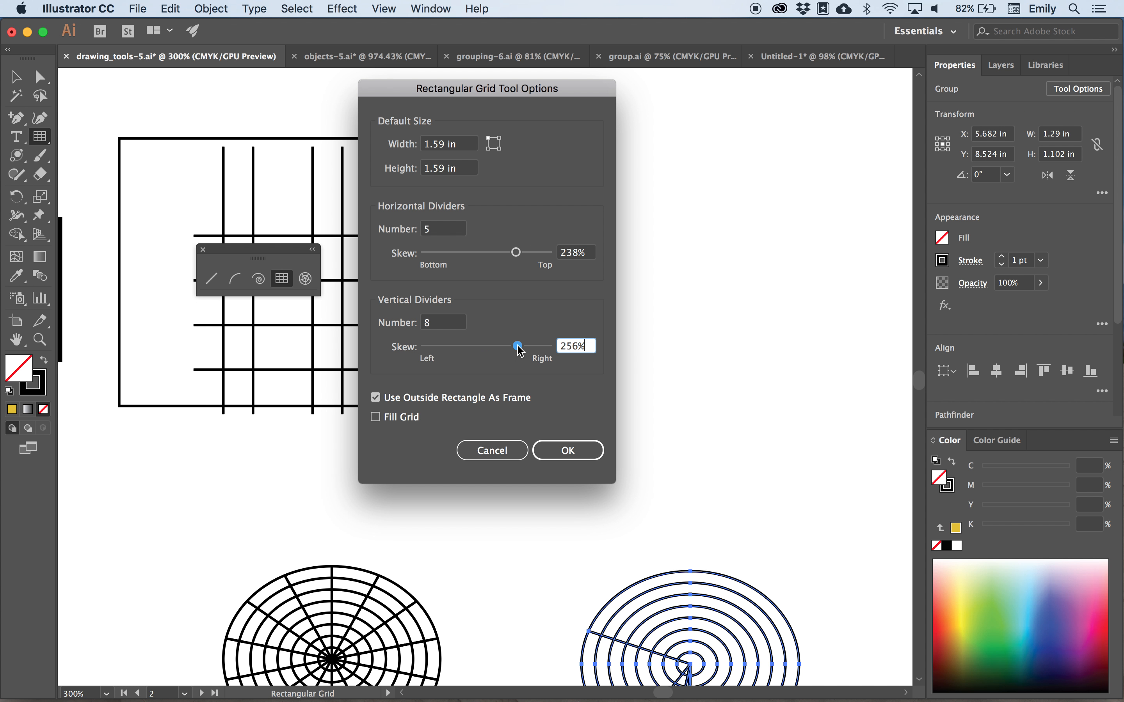
{"action": "left_click", "coordinate": [567, 451]}
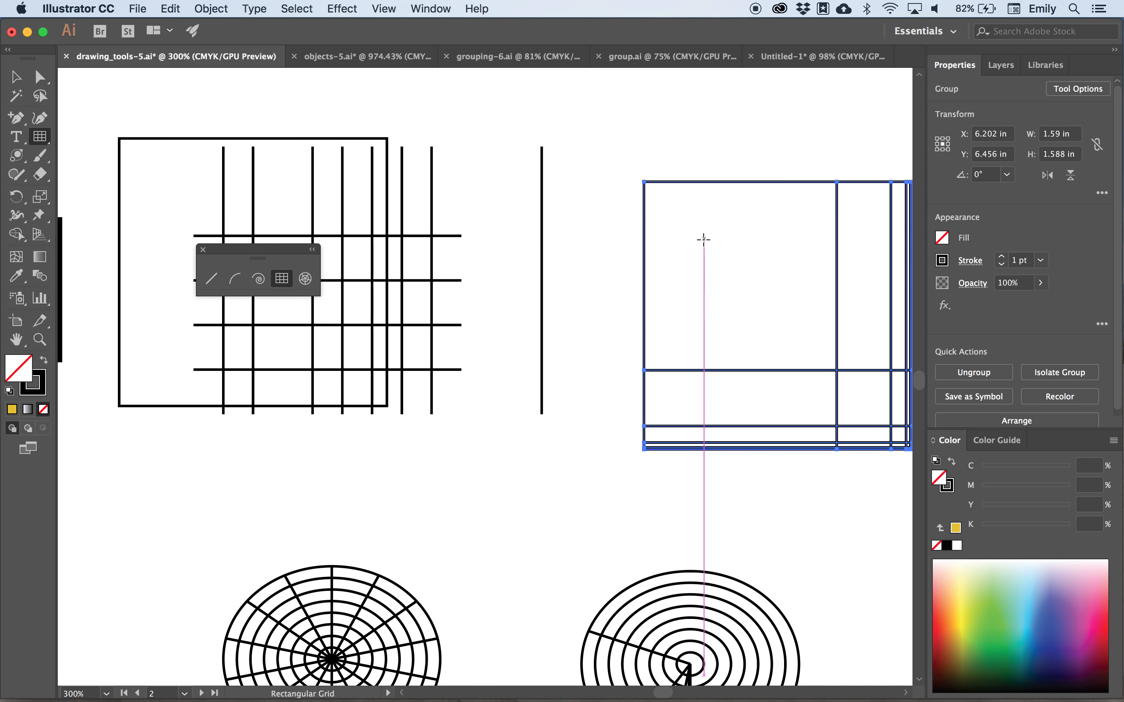
- Fit the whole artboard in the view and bring the Freehand Drawing artboard beside it into sight
{"action": "scroll", "coordinate": [709, 238], "scroll_direction": "right", "scroll_amount": 5}
{"action": "scroll", "coordinate": [710, 238], "scroll_direction": "down", "scroll_amount": 2}
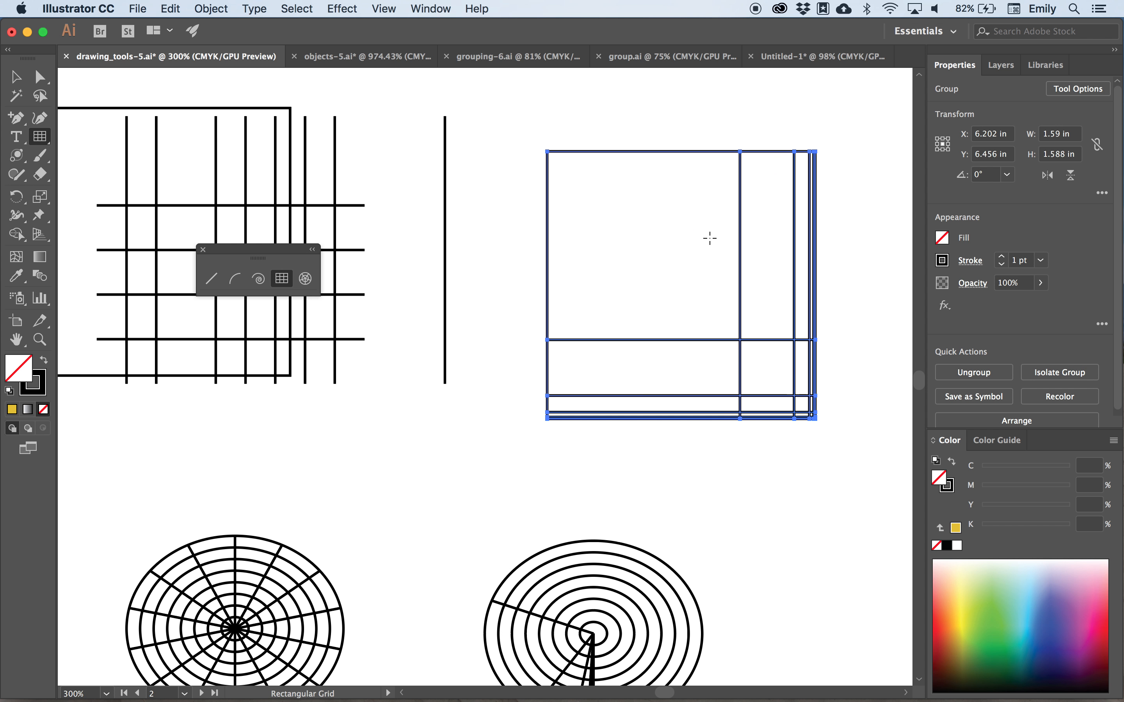
{"action": "double_click", "coordinate": [16, 340]}
{"action": "scroll", "coordinate": [322, 186], "scroll_direction": "right", "scroll_amount": 16}
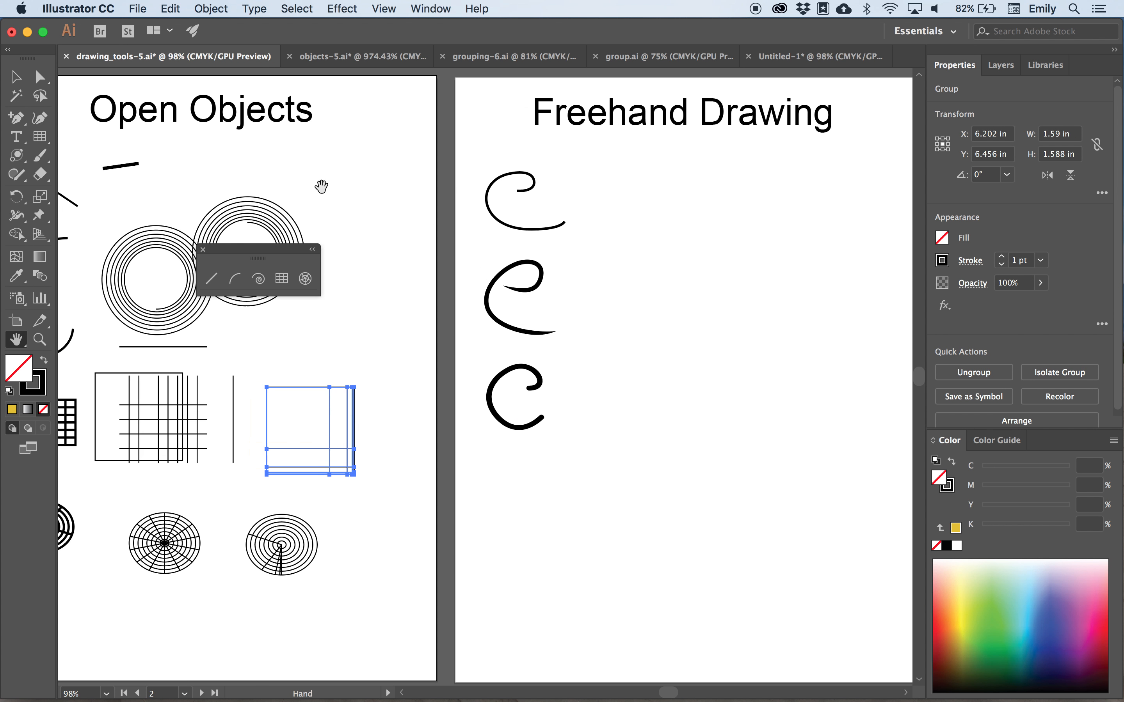